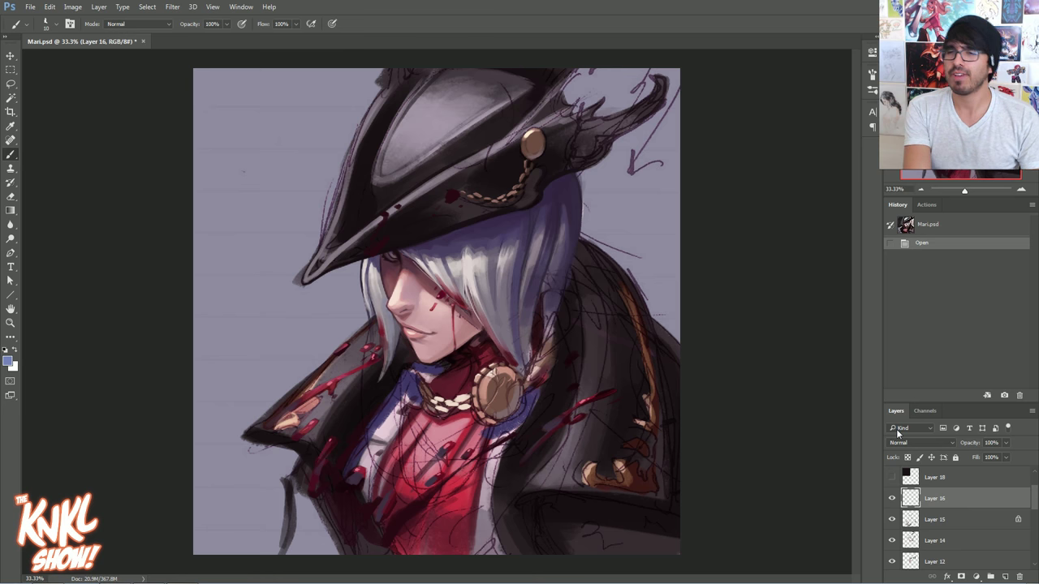
Stamp all visible layers into a merged portrait layer and add an empty layer directly beneath it
key("ctrl+shift+alt+e")
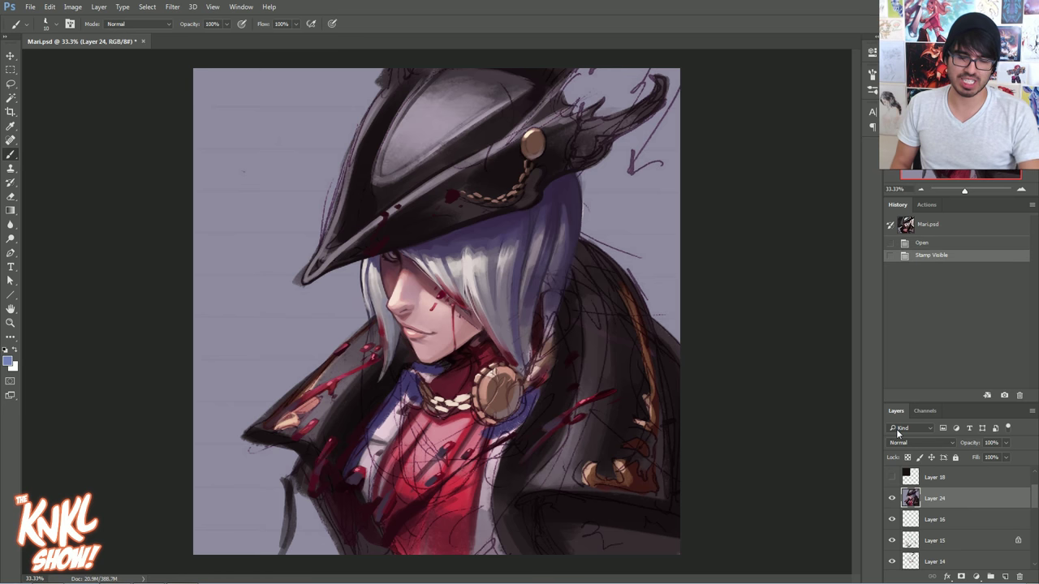
left_click(938, 521)
key("ctrl+shift+n")
key("Return")
left_click(8, 362)
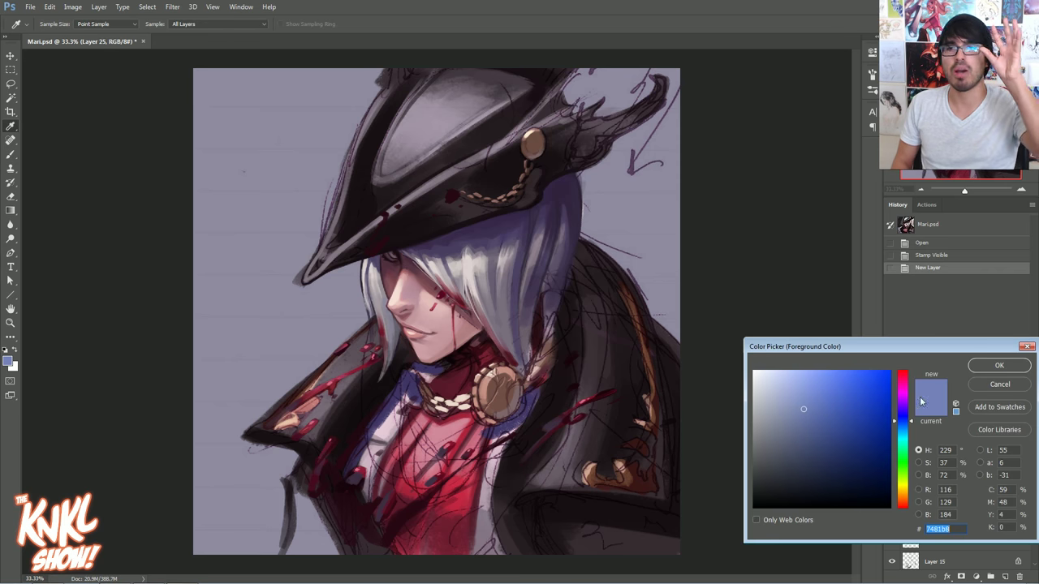
left_click(982, 387)
key("b")
Scale the merged portrait layer down to about 55% and place it in the upper-left area of the canvas
left_click(929, 502)
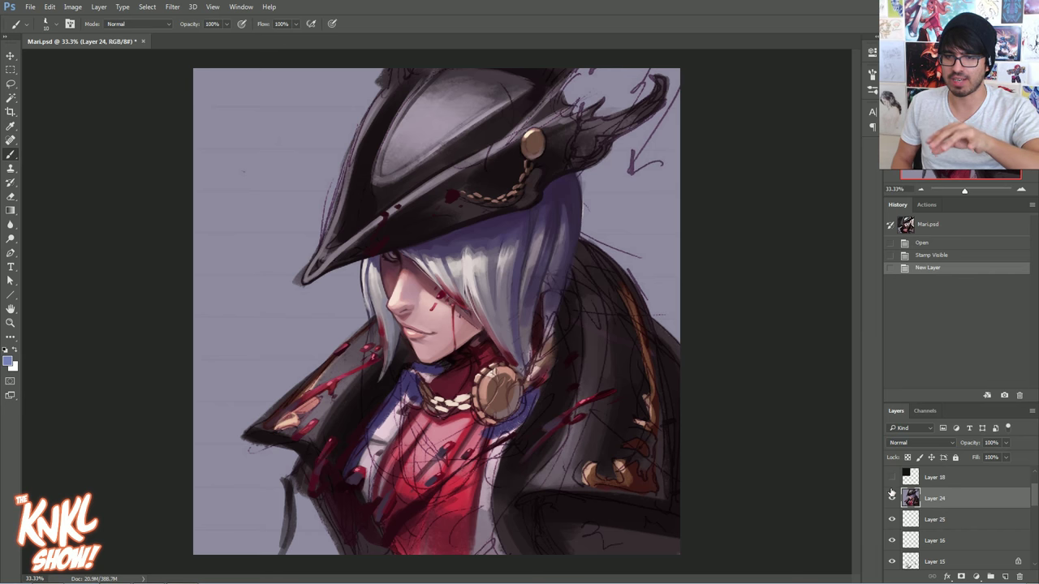
key("v")
mouse_move(512, 250)
left_mouse_down()
mouse_move(509, 372)
mouse_move(499, 359)
mouse_move(523, 342)
left_mouse_up()
key("ctrl+z")
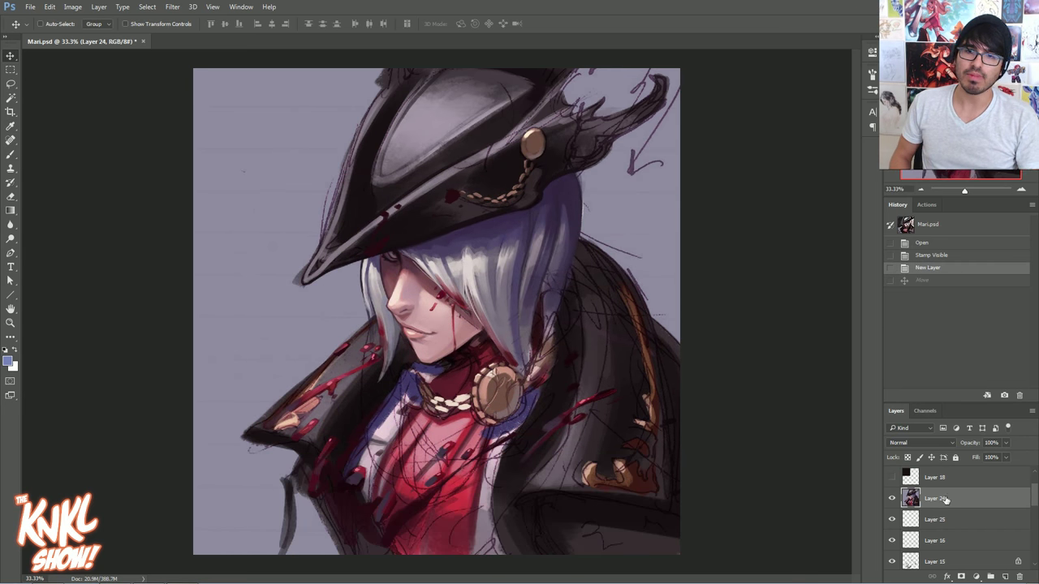
key("ctrl+t")
left_click_drag(678, 555, 498, 373)
left_click_drag(431, 344, 472, 379)
left_click_drag(539, 409, 495, 359)
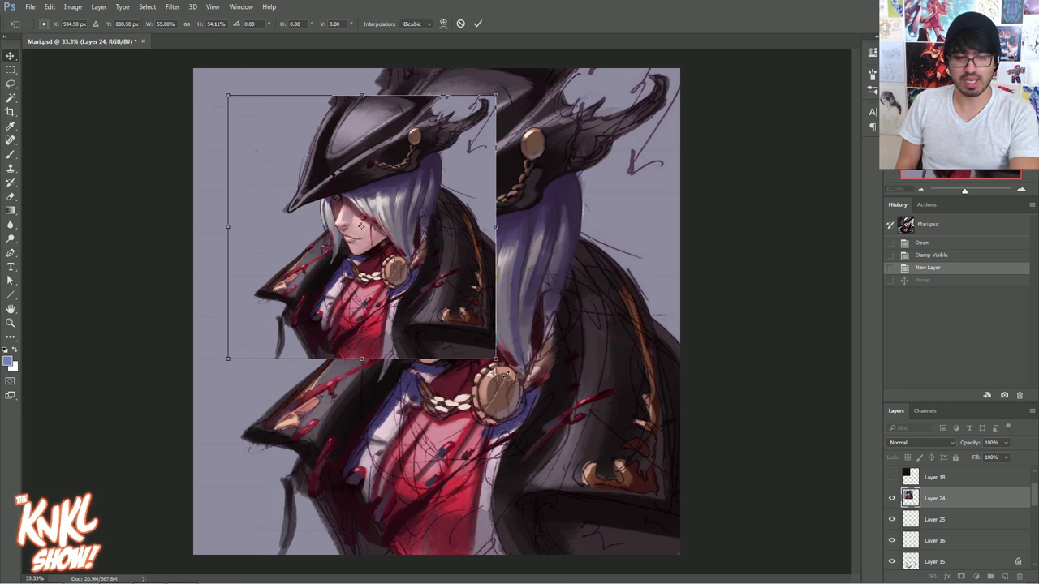
key("Return")
Add a new layer beneath the shrunken portrait and fill it with dark grey #2d2e33
left_click(932, 520)
key("ctrl+shift+n")
key("Return")
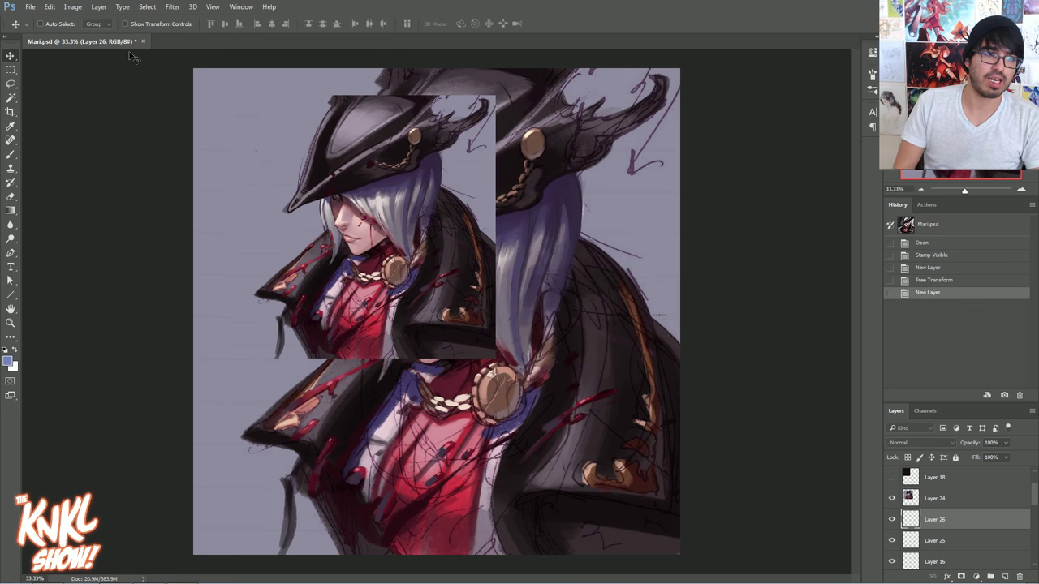
left_click(8, 361)
left_click(780, 477)
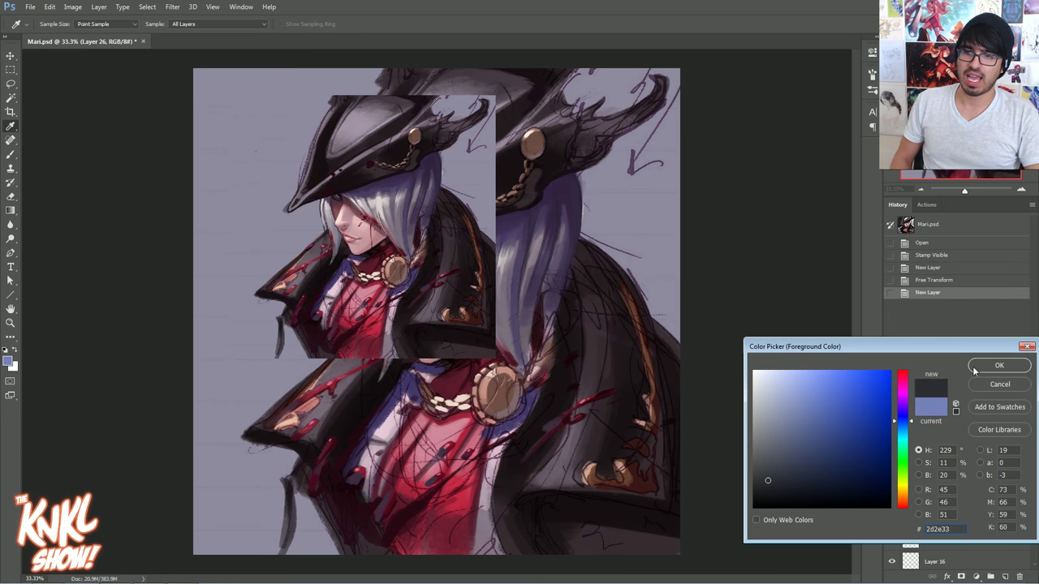
left_click(970, 369)
key("v")
key("alt+BackSpace")
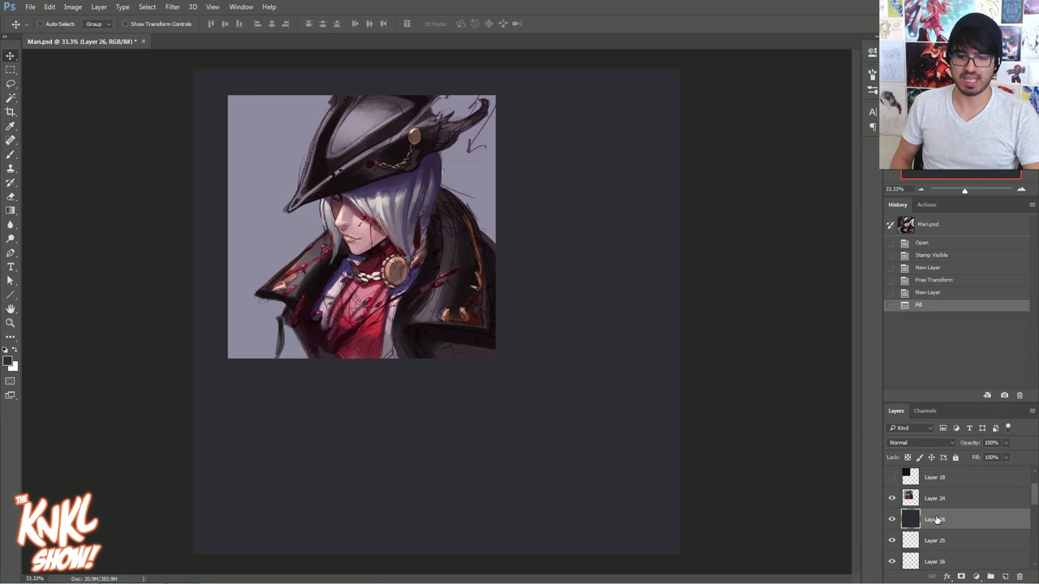
Darken the grey fill layer with a Hue/Saturation lightness of -47 and move the portrait to the middle of the canvas
key("ctrl+u")
left_click_drag(874, 357, 849, 360)
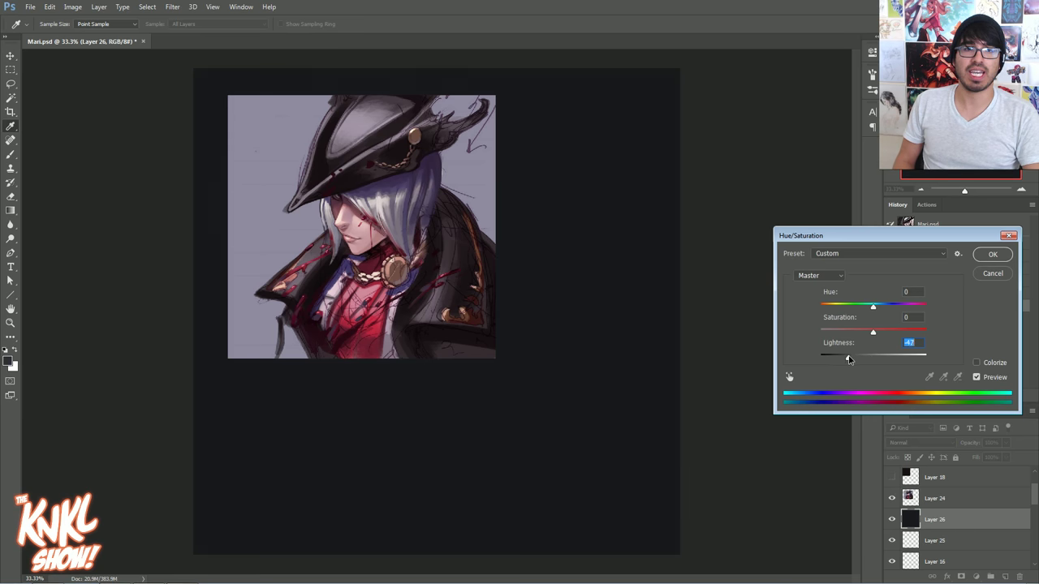
left_click(992, 254)
key("alt+]")
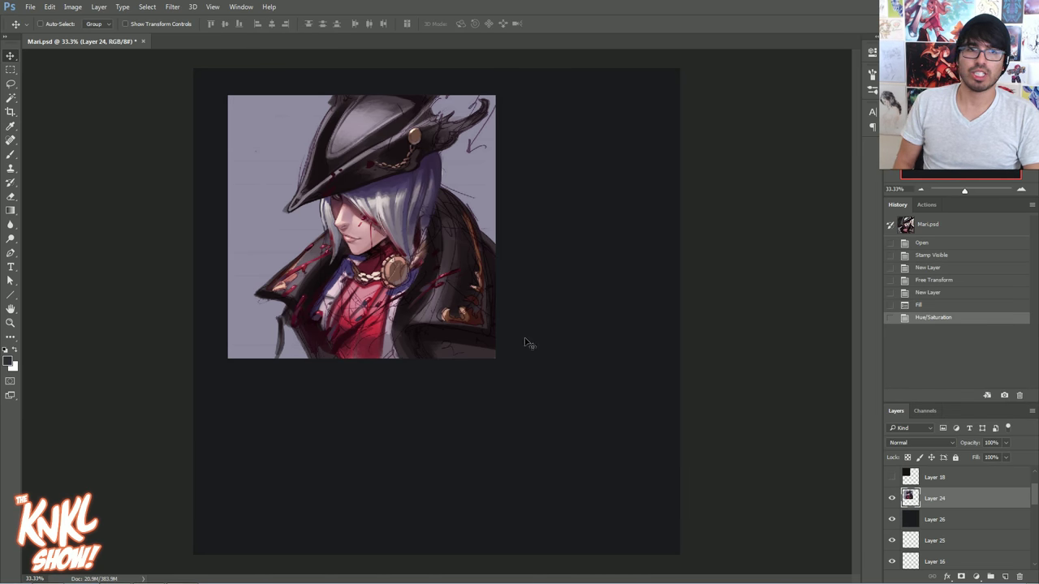
left_click_drag(434, 261, 509, 325)
Darken the backdrop layer further with a Hue/Saturation lightness of -41
key("alt+[")
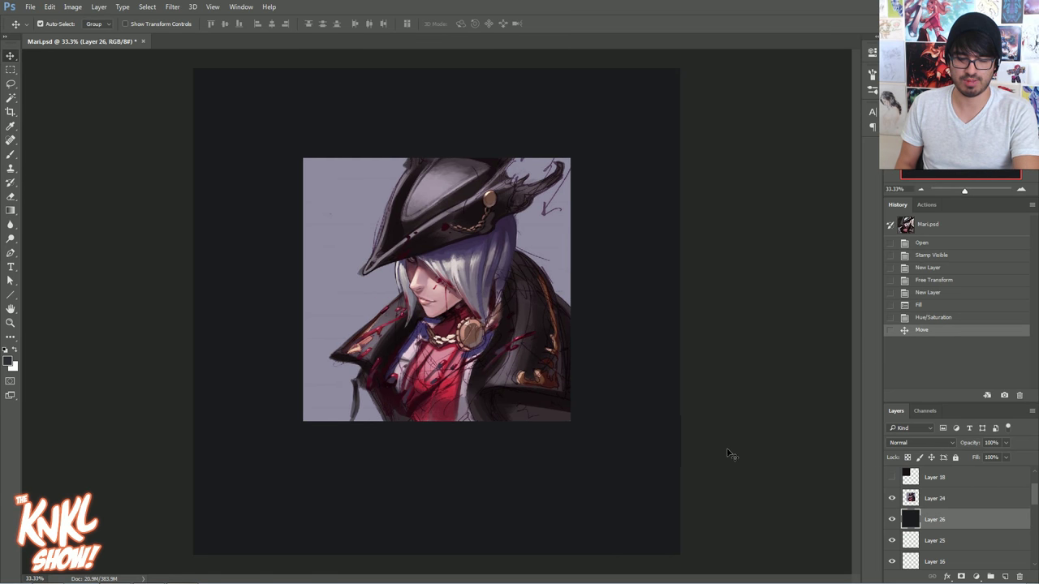
key("ctrl+u")
left_click_drag(873, 357, 852, 357)
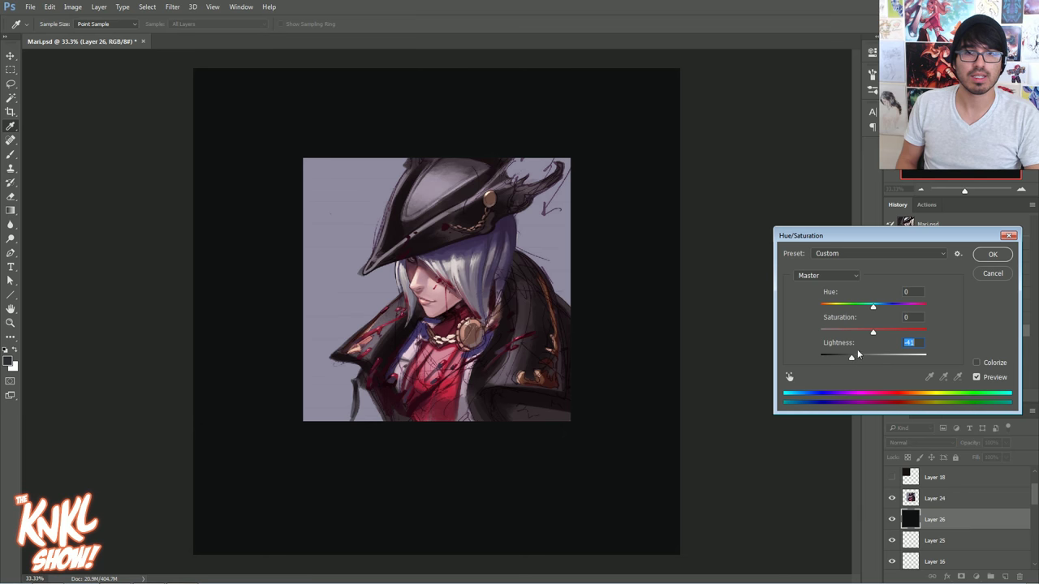
left_click(993, 254)
key("ctrl+plus")
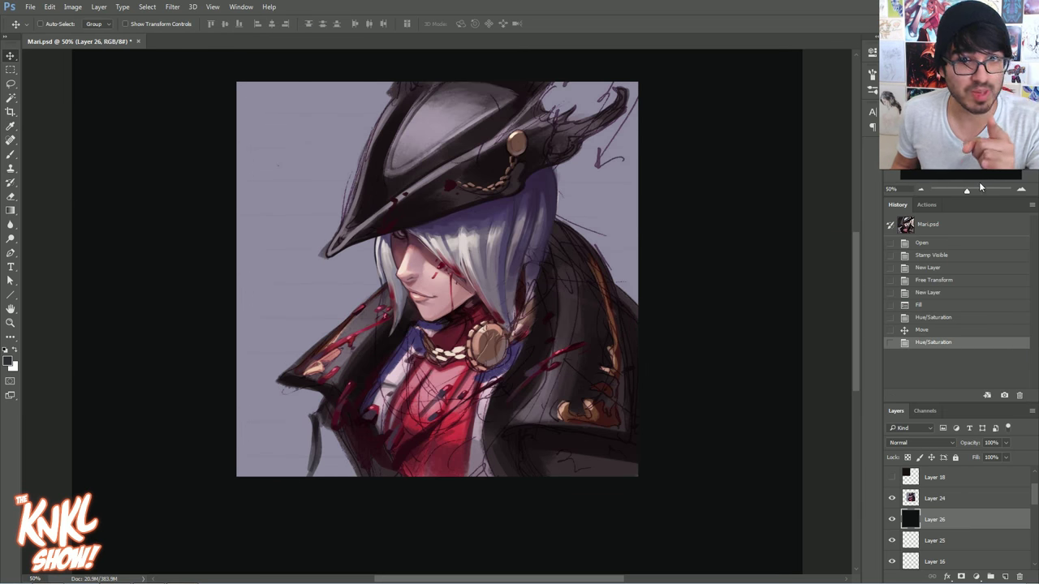
left_click(1018, 192)
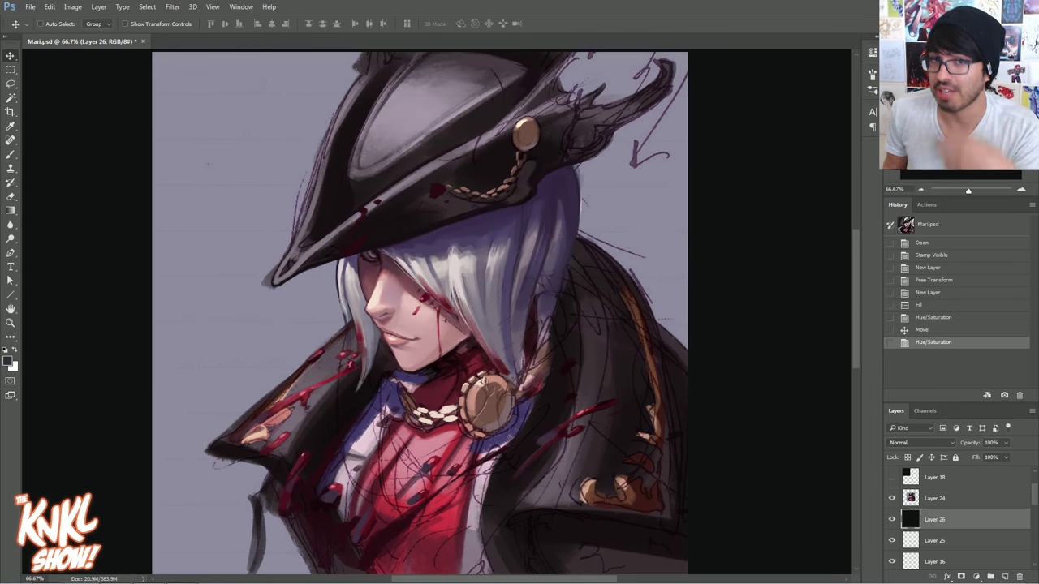
left_click(921, 190)
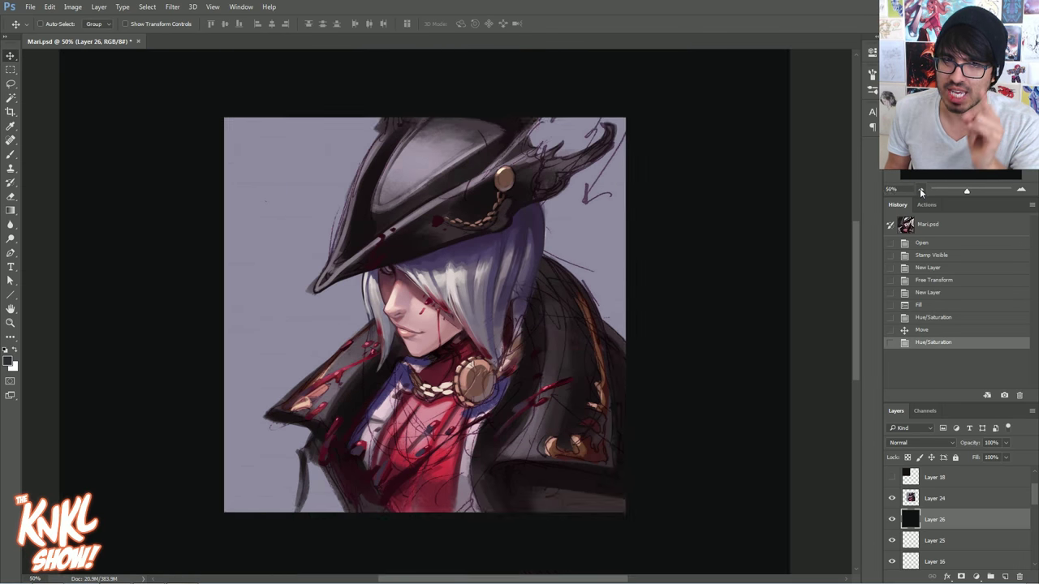
left_click(921, 190)
left_click(920, 190)
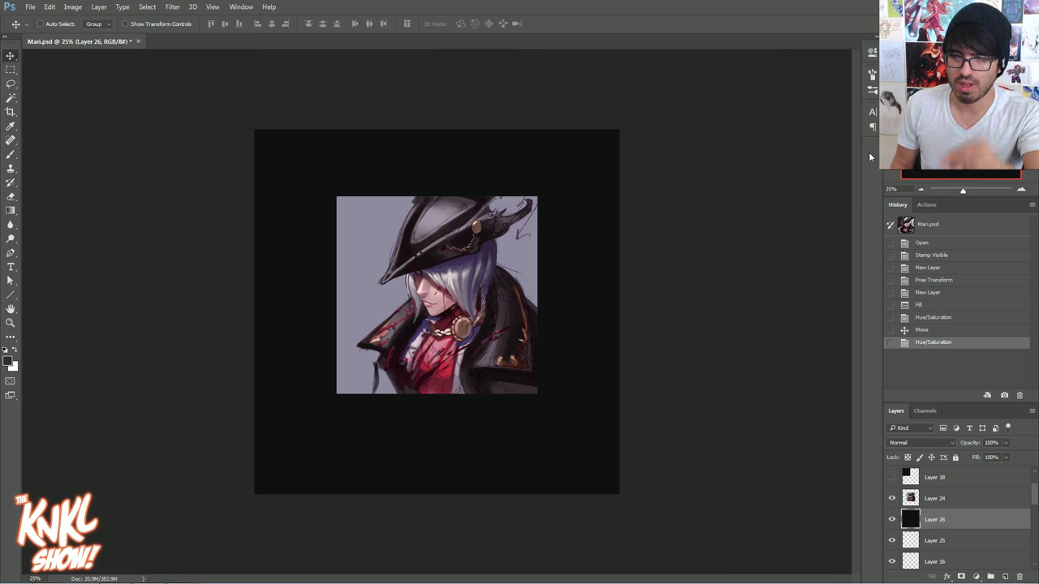
Add a new layer above the portrait and set a very dark purple foreground colour for the brush
left_click(934, 500)
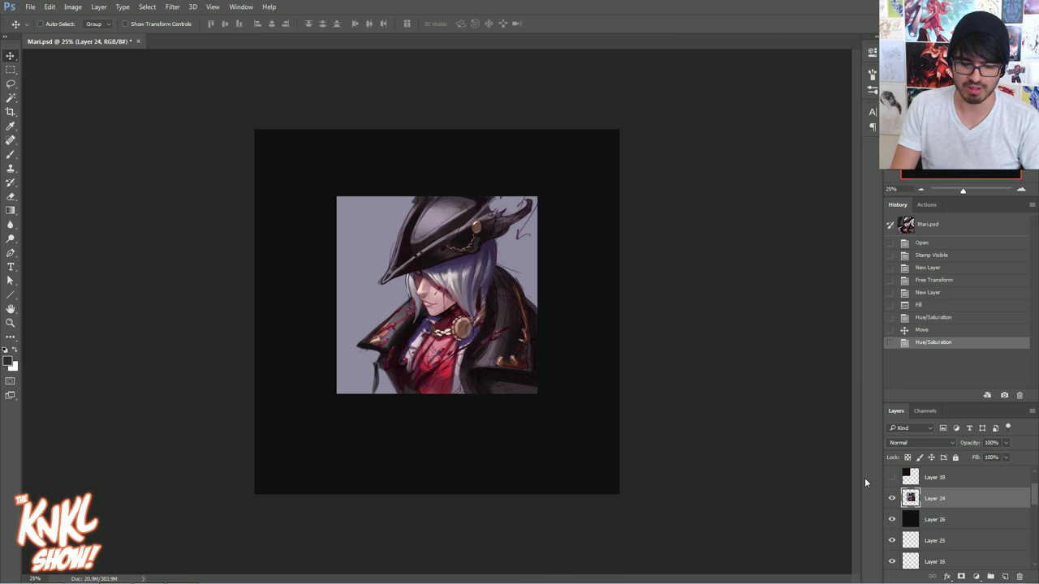
key("ctrl+shift+n")
key("Return")
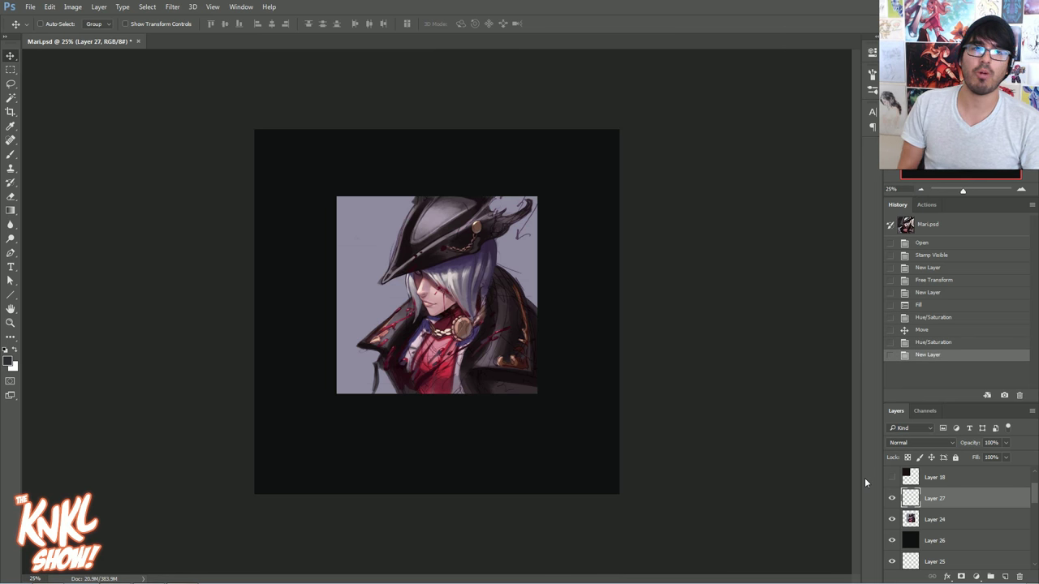
key("i")
left_click(8, 360)
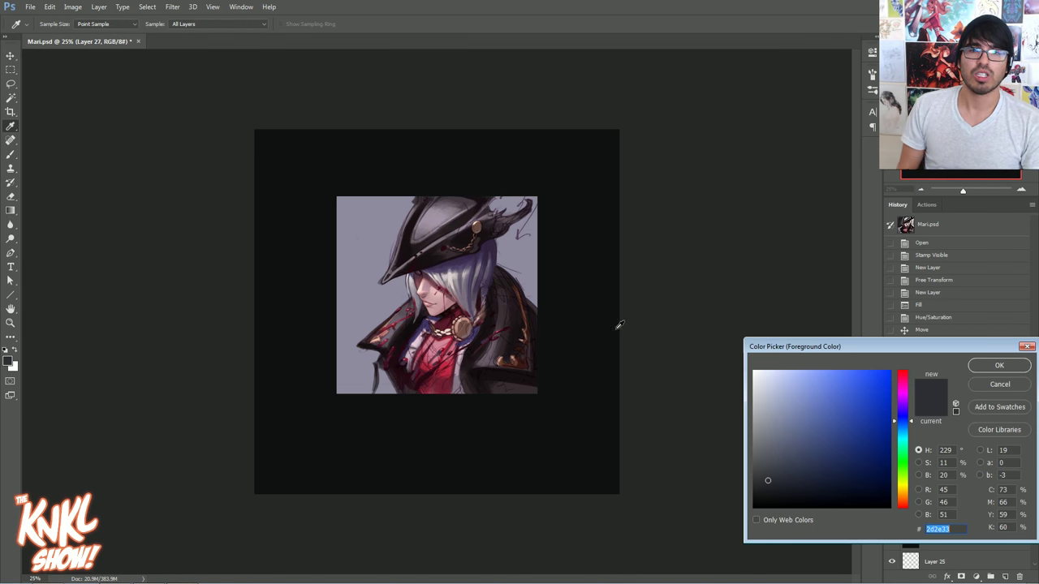
type("22151c")
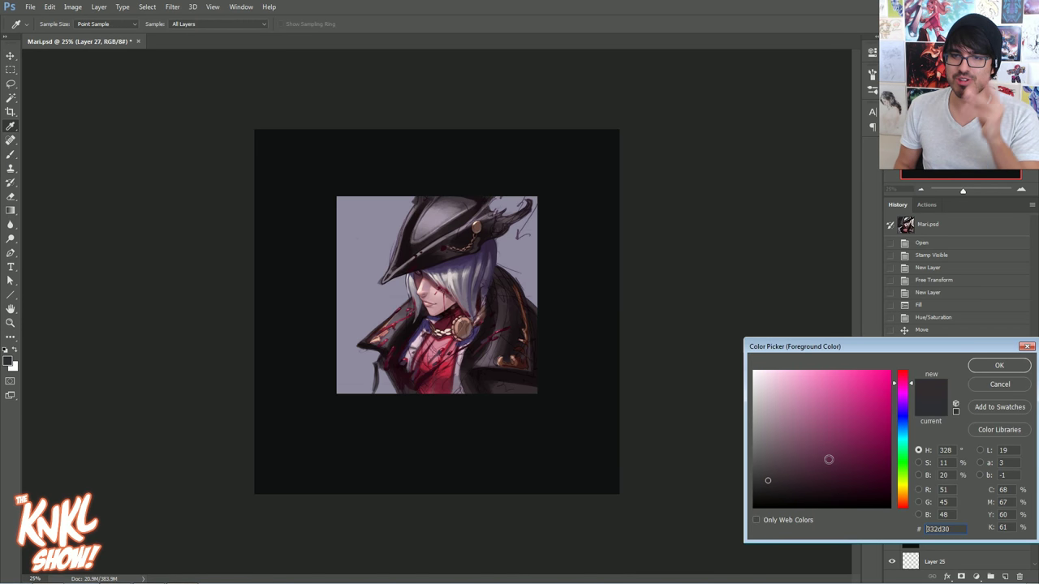
left_click(999, 366)
key("b")
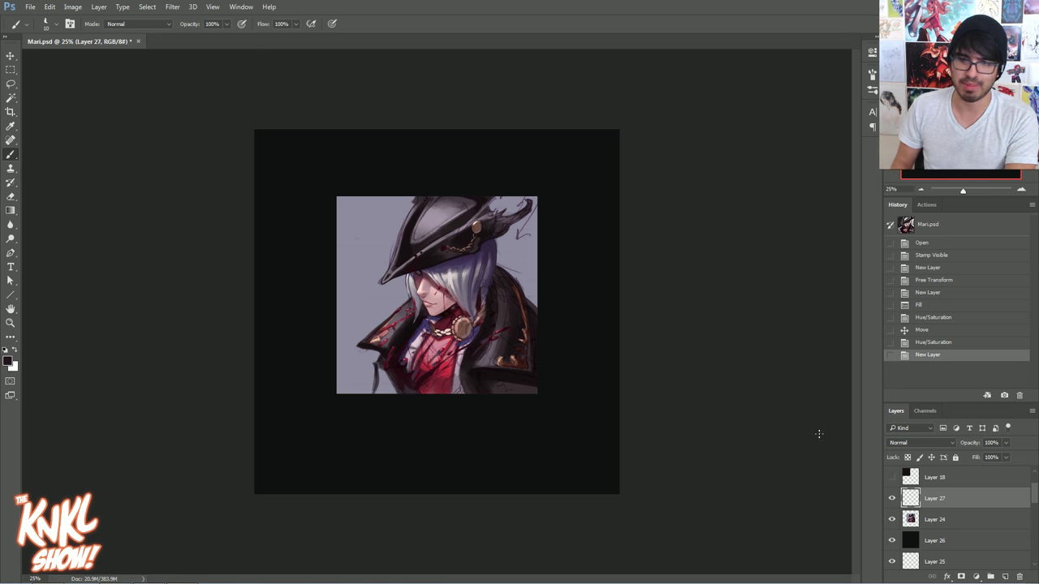
Show Group 1 with the small painted study and brush a dark line along the study's upper edge
scroll(1016, 507, "up", 2)
left_click(892, 506)
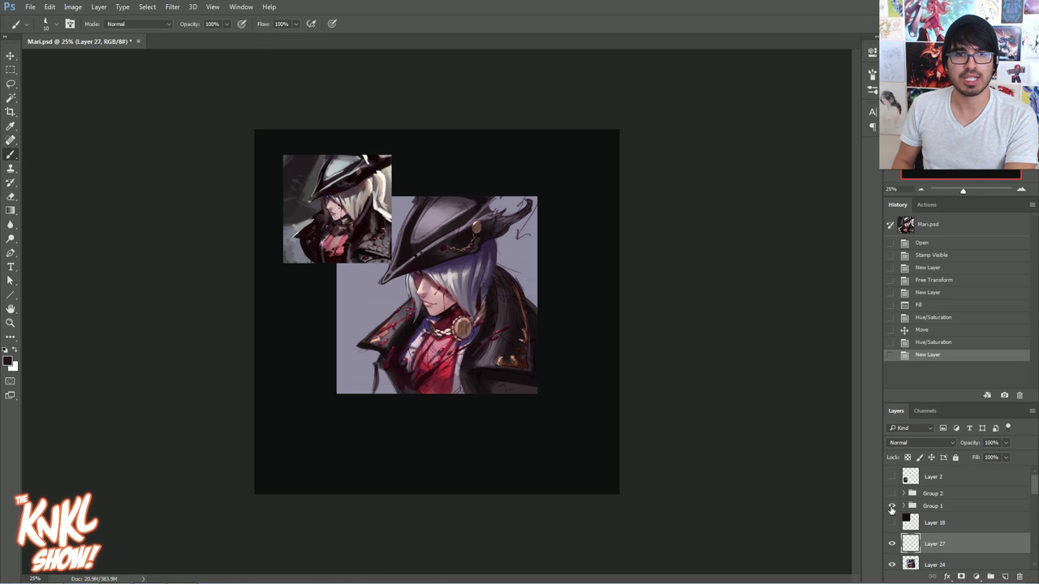
key("ctrl+plus")
key("ctrl+plus")
key("ctrl+plus")
left_click_drag(961, 120, 950, 91)
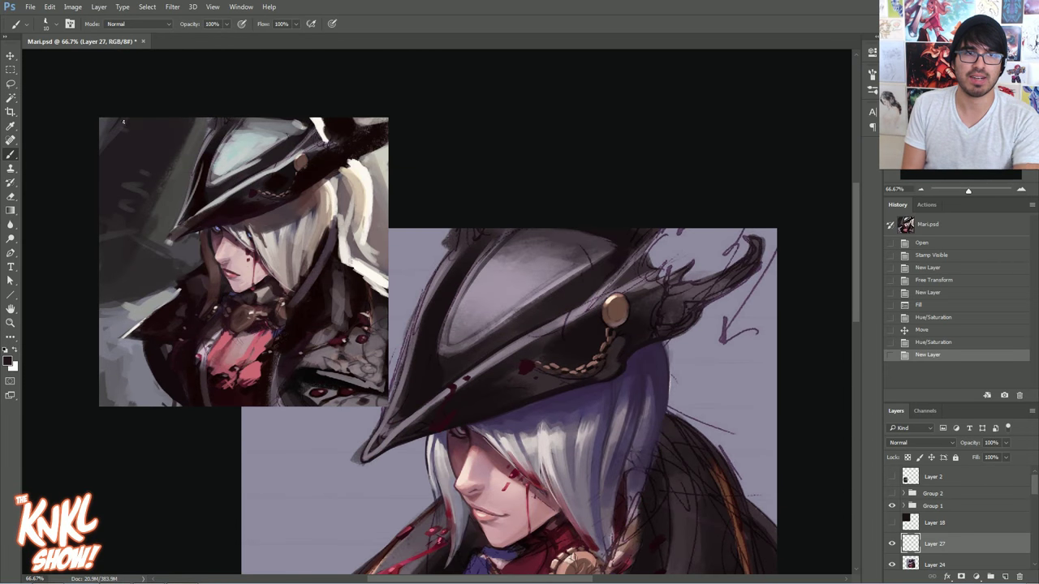
left_click_drag(148, 113, 425, 106)
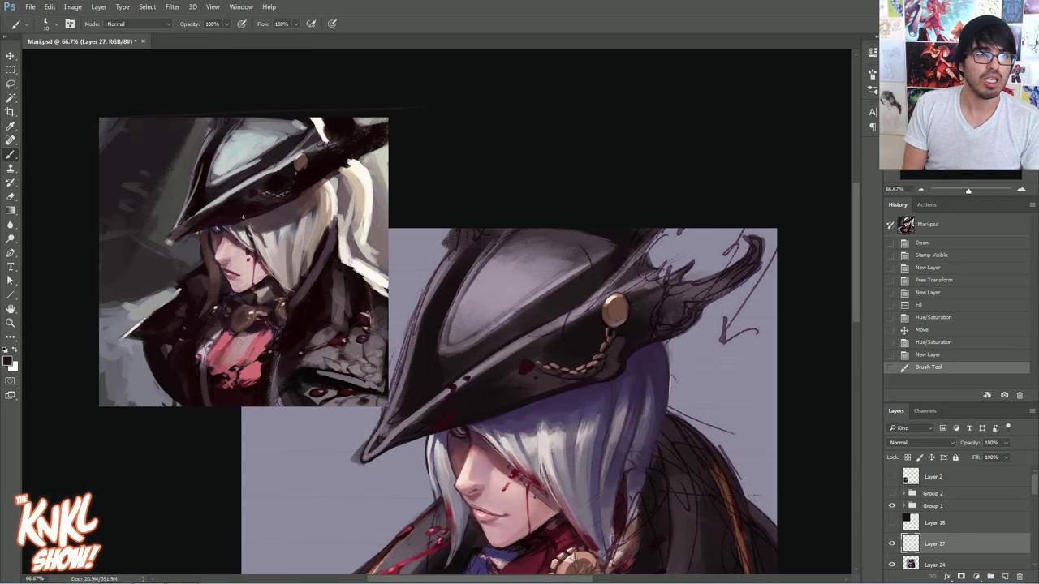
Set the foreground colour to bright cyan and outline the painted study with freehand lines on all four sides
left_click(15, 352)
left_click(10, 362)
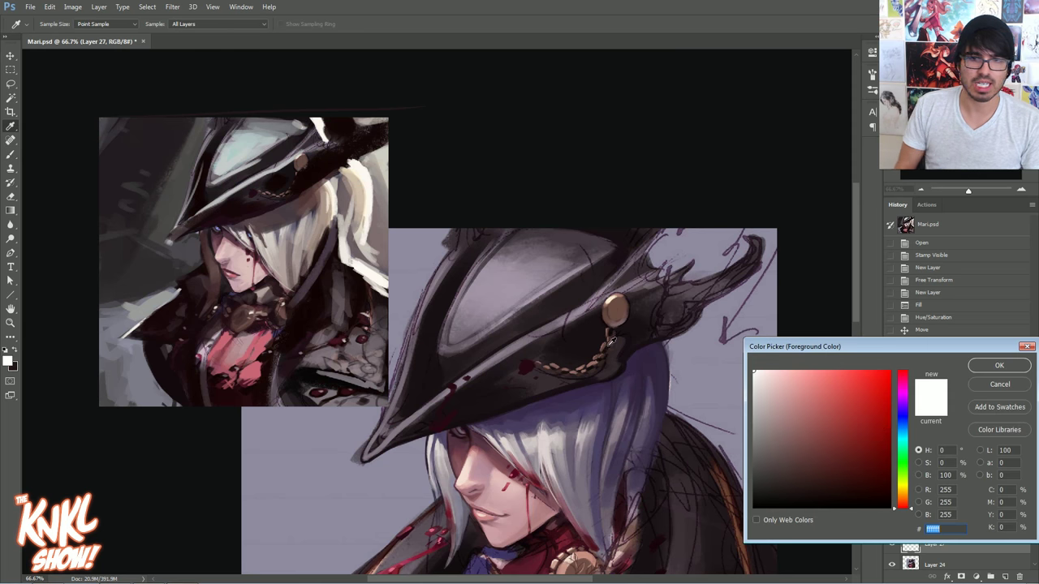
left_click(901, 445)
left_click(890, 379)
left_click(1000, 366)
mouse_move(97, 107)
left_mouse_down()
mouse_move(394, 98)
mouse_move(400, 398)
mouse_move(112, 408)
left_mouse_up()
left_click_drag(90, 88, 89, 412)
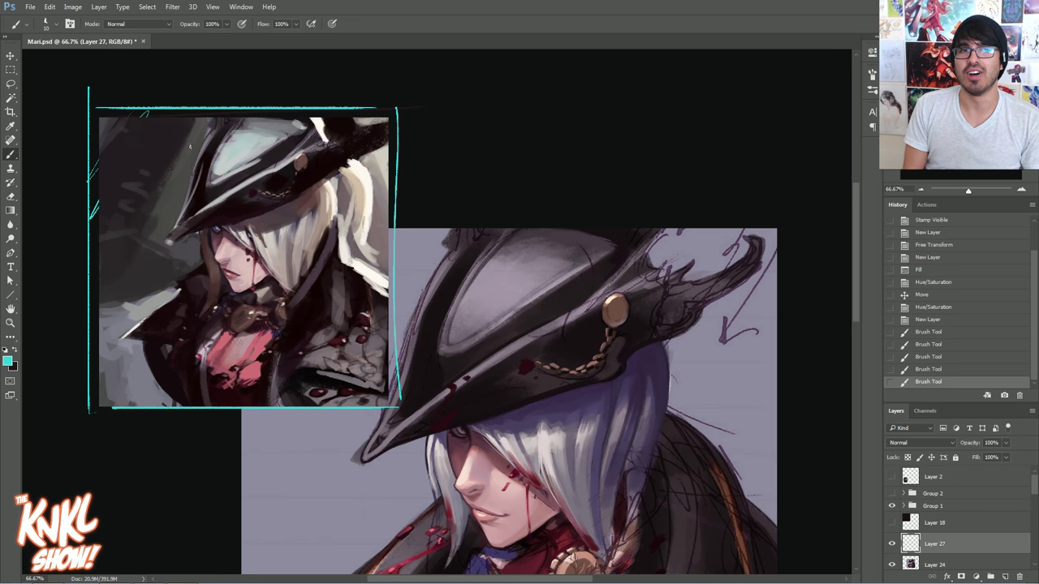
Move the annotation layer above Group 2 and sketch cyan hatching over the study's background plus eye and mouth marks on its face
left_click_drag(930, 545, 911, 489)
mouse_move(146, 113)
left_mouse_down()
mouse_move(113, 144)
mouse_move(280, 209)
left_mouse_up()
key("ctrl+z")
mouse_move(216, 260)
left_mouse_down()
mouse_move(262, 250)
mouse_move(217, 224)
left_mouse_up()
mouse_move(222, 261)
left_mouse_down()
mouse_move(262, 258)
mouse_move(183, 258)
mouse_move(245, 280)
left_mouse_up()
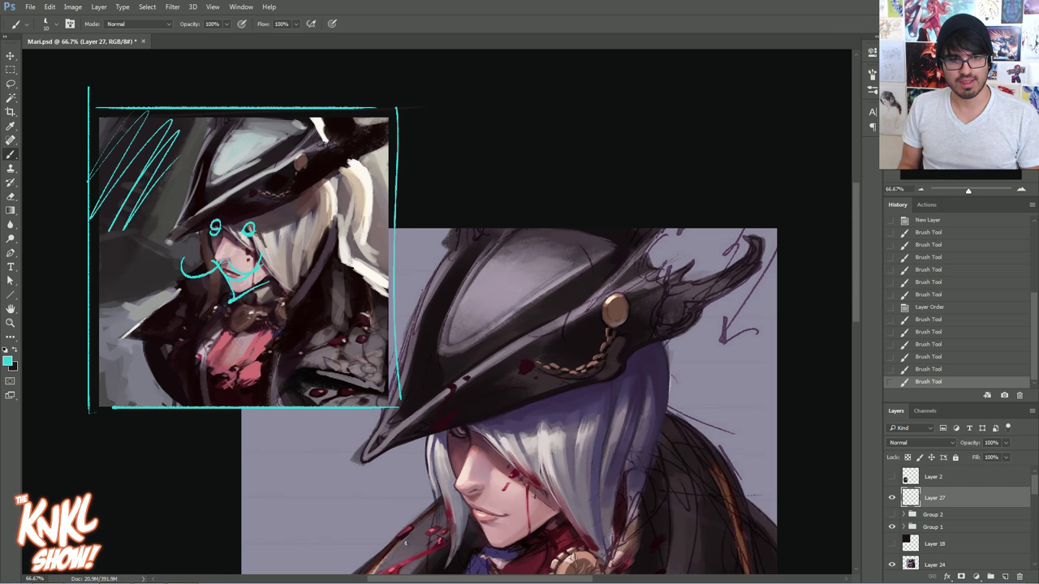
Hide the annotation layer and Group 1, and make the merged portrait layer active
left_click(891, 498)
left_click(933, 563)
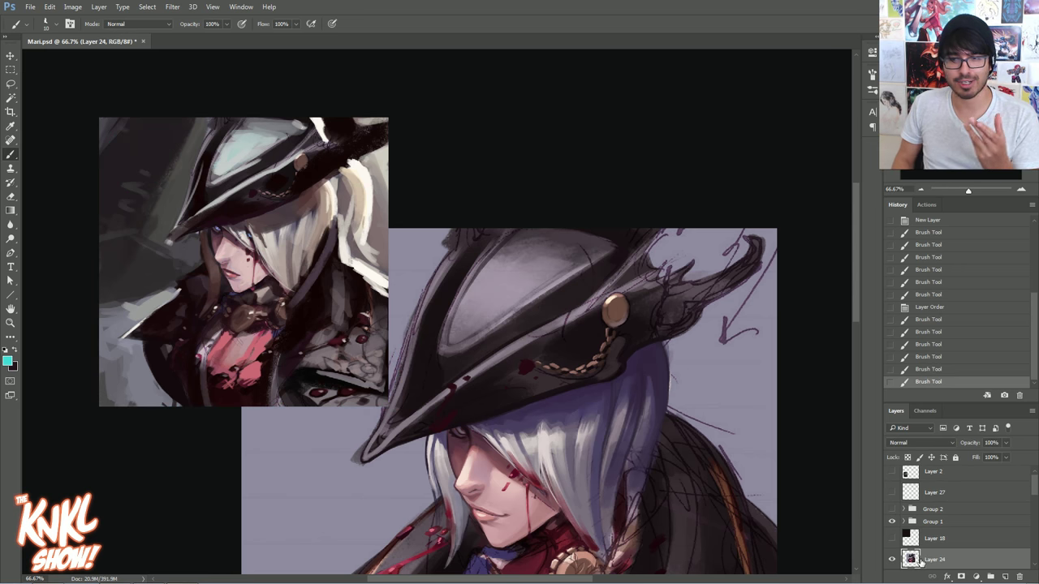
left_click(892, 523)
left_click_drag(960, 118, 961, 129)
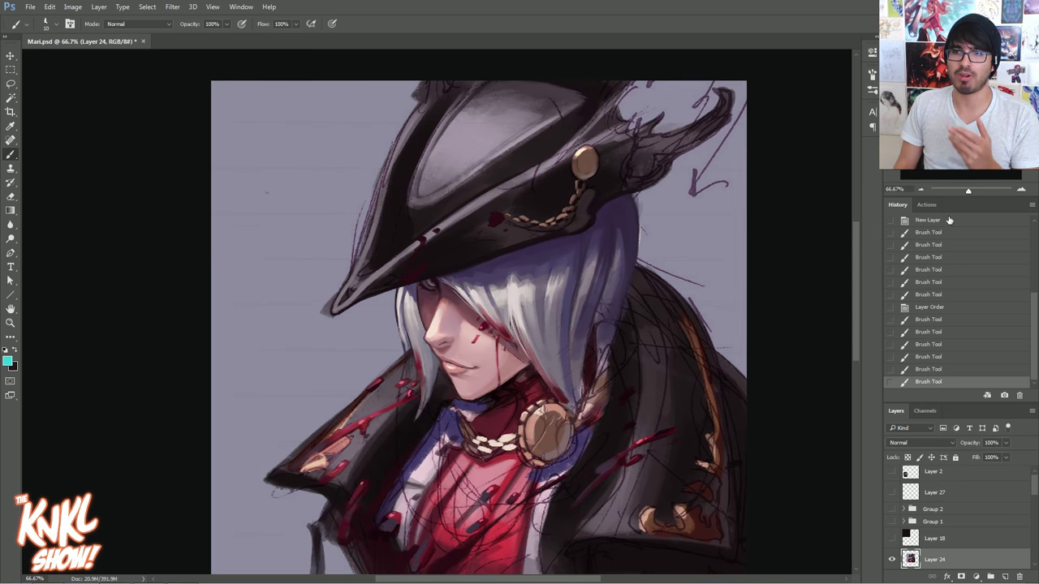
left_click(921, 191)
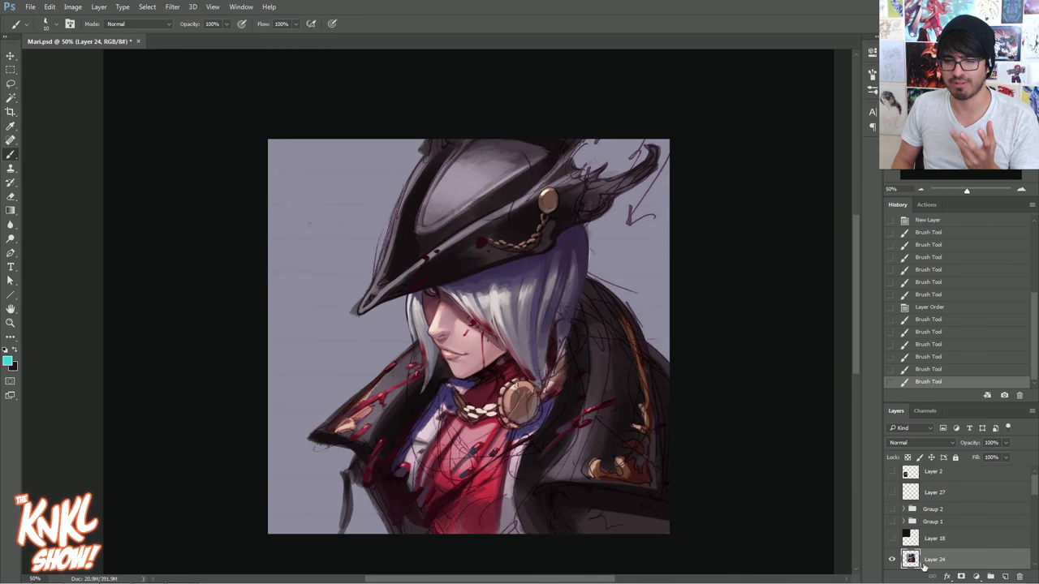
left_click_drag(961, 119, 959, 128)
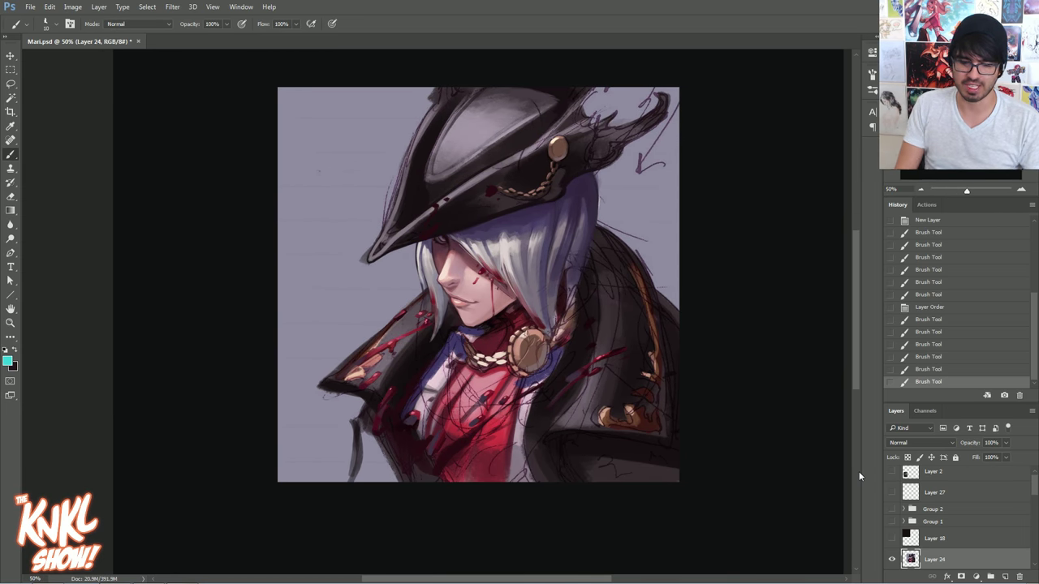
Add a new layer above the portrait and choose the CHALK NEW brush
key("ctrl+shift+n")
key("Return")
right_click(448, 250)
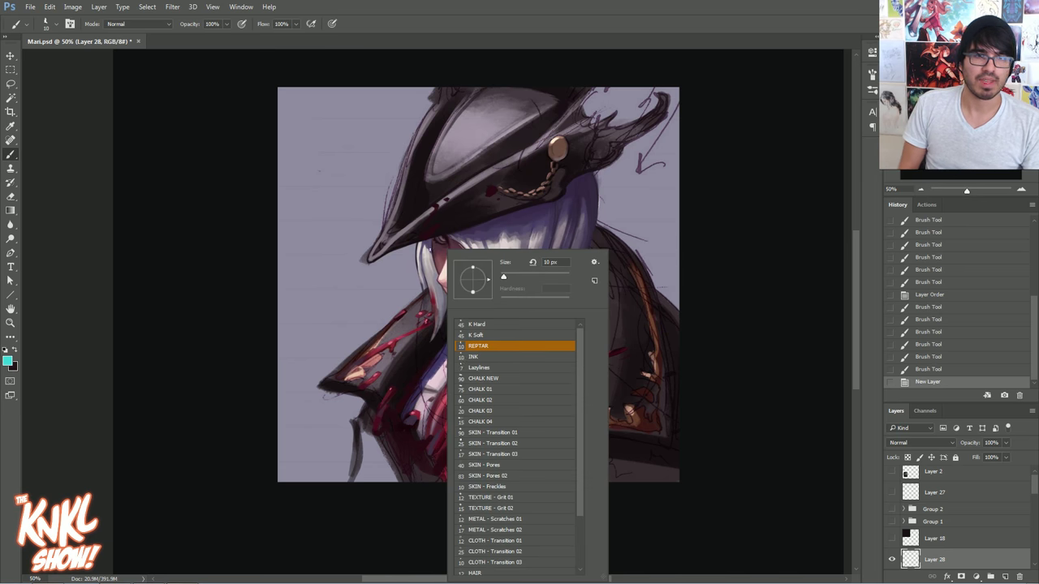
left_click(478, 378)
left_click(241, 314)
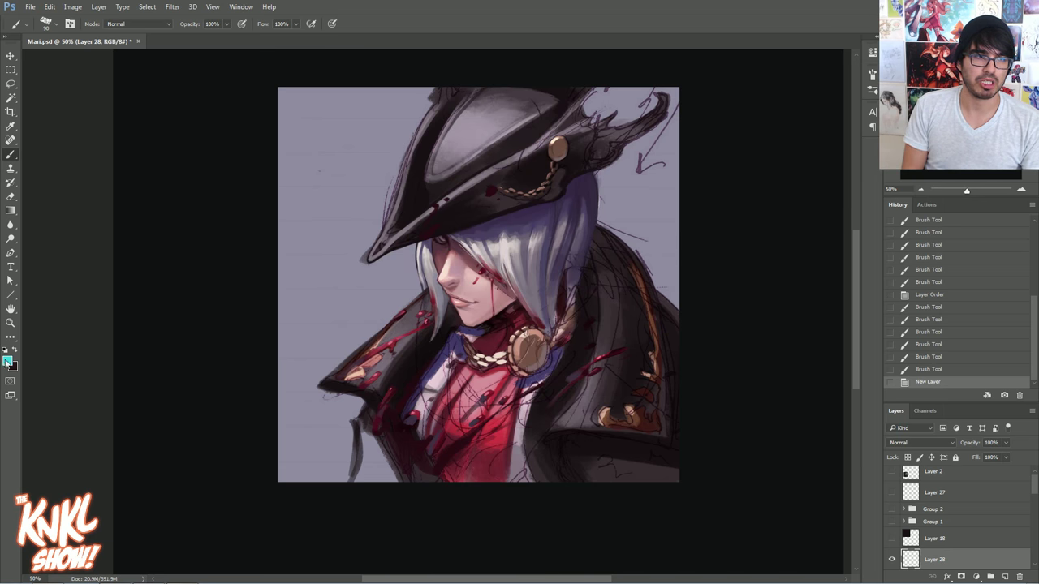
Paint near-black strokes over the portrait's background beside the hat and face, bringing the chalk brush to 150 px
key("ctrl+minus")
key("d")
key("bracketright")
key("bracketright")
key("bracketright")
key("bracketright")
key("bracketright")
key("bracketright")
key("bracketright")
key("bracketright")
key("bracketleft")
key("bracketleft")
key("bracketleft")
key("bracketleft")
mouse_move(314, 346)
left_mouse_down()
mouse_move(376, 281)
mouse_move(315, 344)
left_mouse_up()
mouse_move(325, 307)
left_mouse_down()
mouse_move(333, 245)
mouse_move(395, 140)
left_mouse_up()
key("bracketleft")
mouse_move(324, 260)
left_mouse_down()
mouse_move(311, 323)
mouse_move(382, 287)
mouse_move(349, 320)
left_mouse_up()
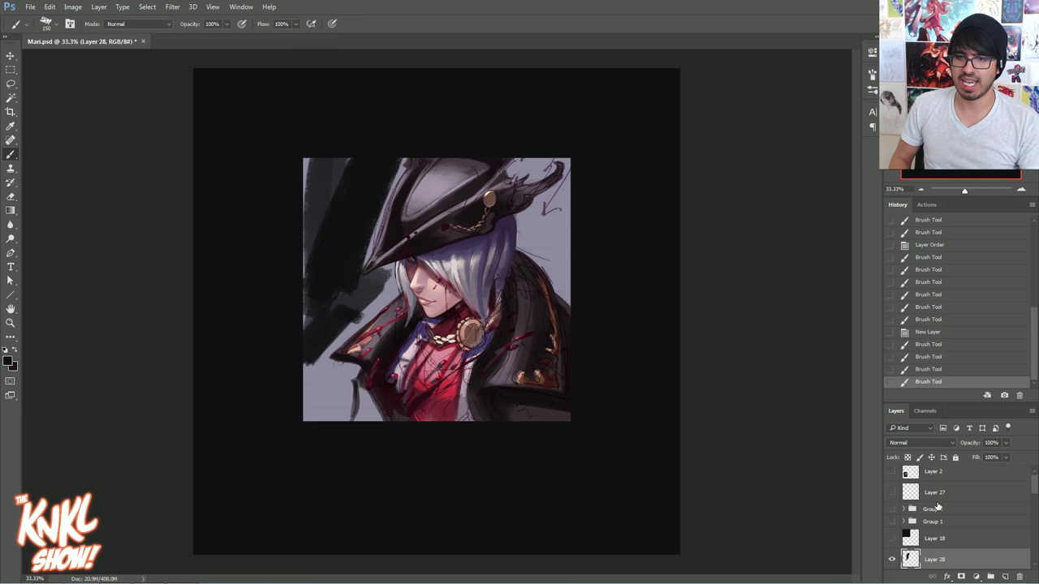
scroll(942, 511, "down", 2)
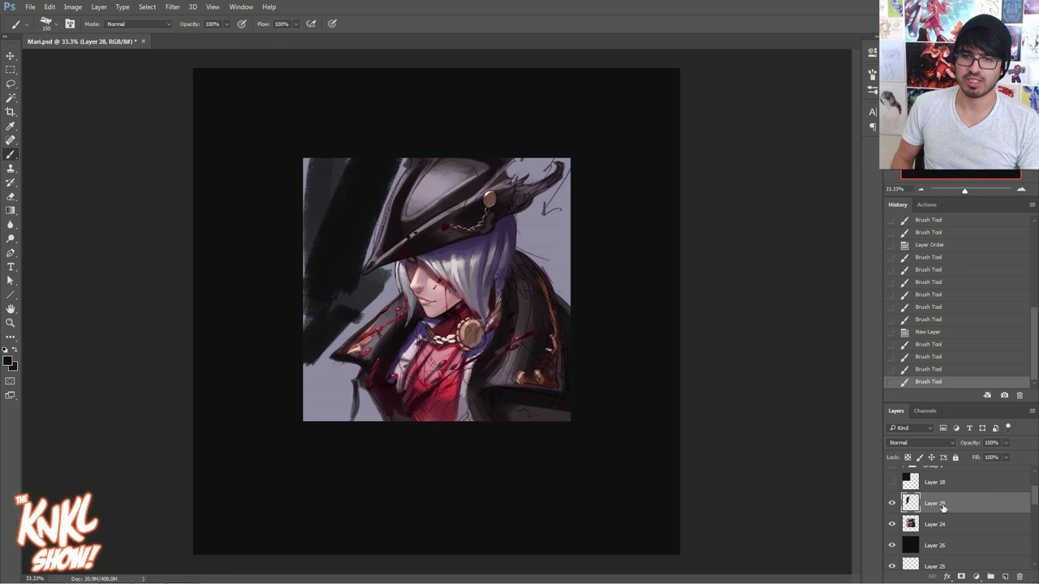
Block in the background behind the hat's feather with near-black, and paint over it with pale peach #edc4b9
mouse_move(560, 209)
left_mouse_down()
mouse_move(558, 280)
mouse_move(531, 242)
mouse_move(529, 218)
mouse_move(553, 241)
mouse_move(568, 174)
left_mouse_up()
left_click(8, 363)
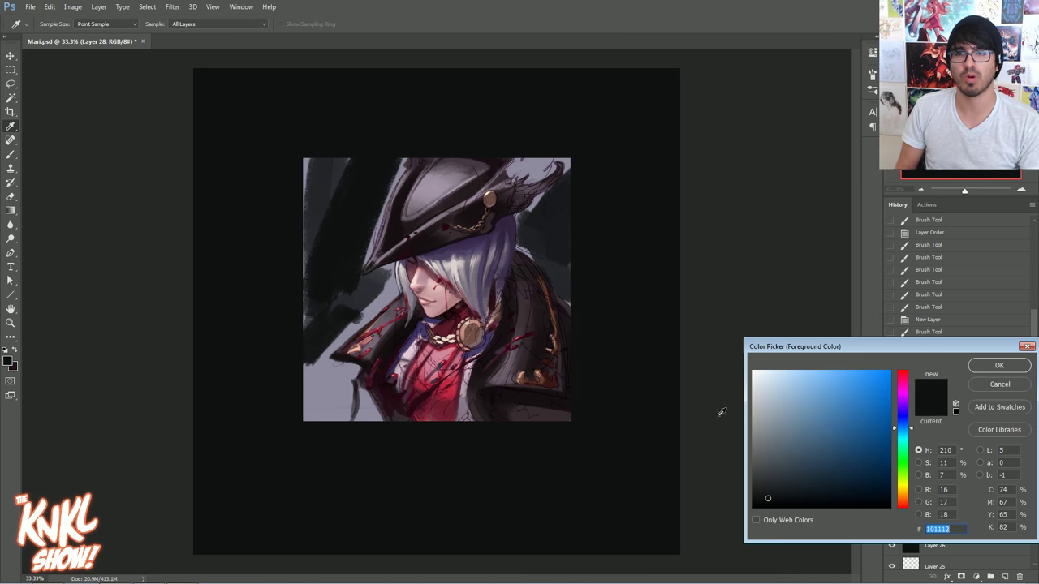
left_click(903, 502)
left_click_drag(790, 390, 782, 379)
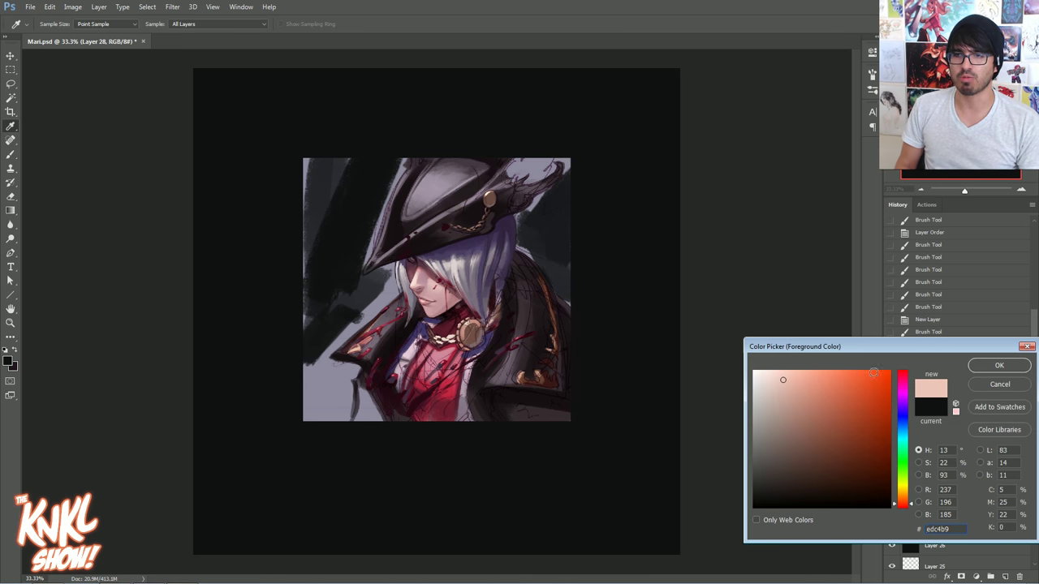
left_click(971, 366)
mouse_move(536, 224)
left_mouse_down()
mouse_move(563, 196)
mouse_move(538, 224)
left_mouse_up()
mouse_move(538, 227)
left_mouse_down()
mouse_move(574, 286)
mouse_move(558, 241)
mouse_move(565, 233)
mouse_move(545, 217)
mouse_move(534, 225)
mouse_move(559, 201)
left_mouse_up()
mouse_move(568, 244)
left_mouse_down()
mouse_move(569, 179)
mouse_move(535, 168)
mouse_move(568, 154)
left_mouse_up()
Fill out the peach background with a 125 px brush and clip the paint layer to the portrait layer
key("bracketleft")
key("bracketleft")
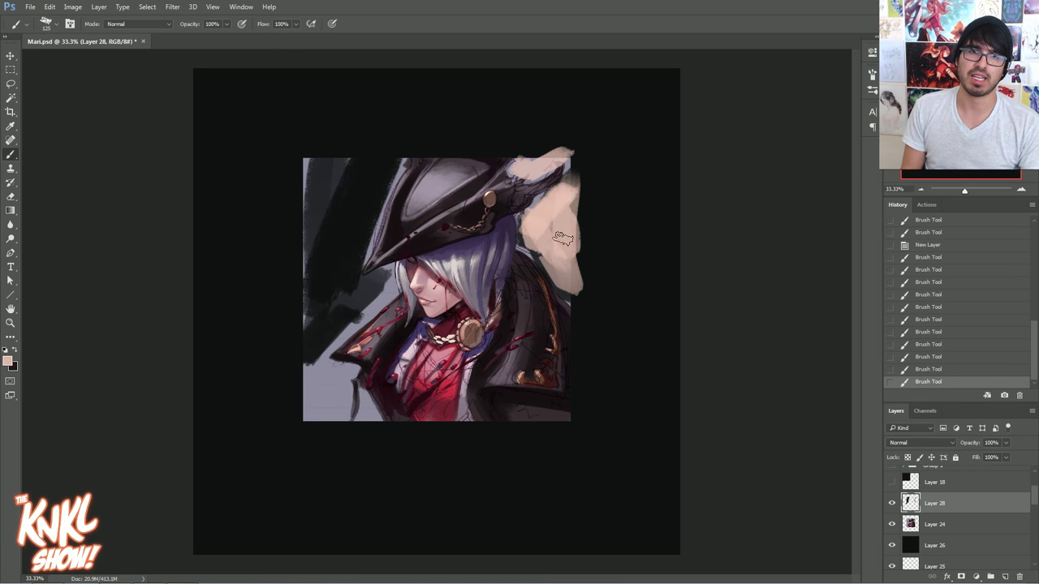
left_click_drag(564, 240, 573, 170)
left_click(939, 512, "alt")
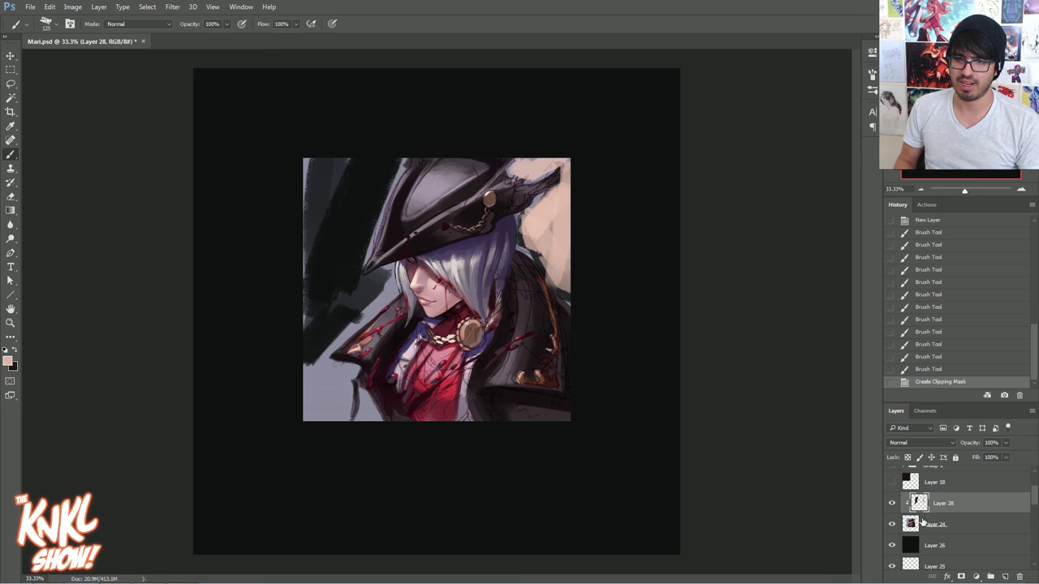
Try moving the portrait layer beneath its clipped paint layer, and undo the move
left_click(956, 526)
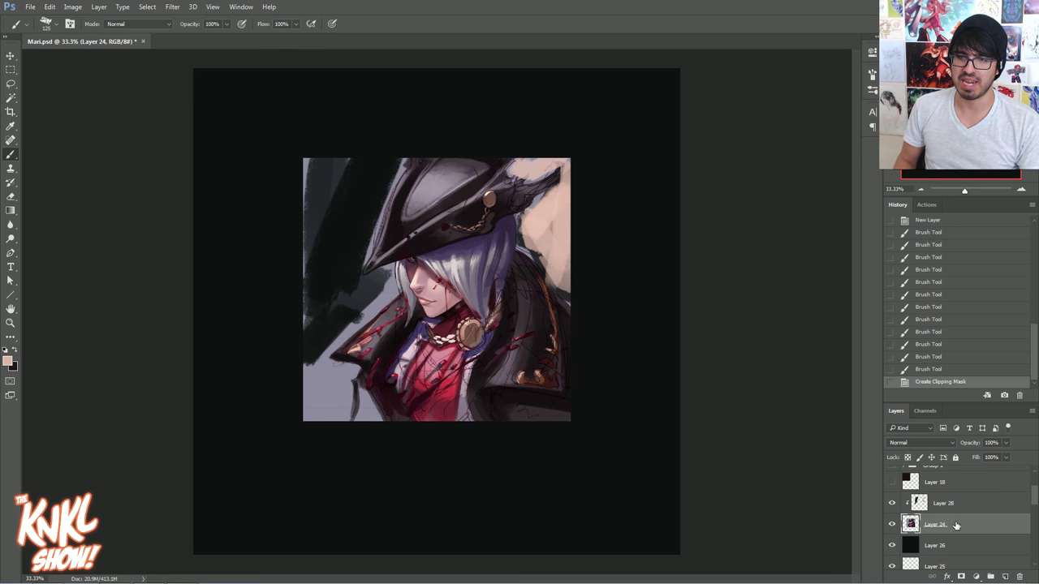
left_click(11, 56)
mouse_move(389, 326)
left_mouse_down()
mouse_move(440, 304)
mouse_move(402, 372)
left_mouse_up()
key("ctrl+z")
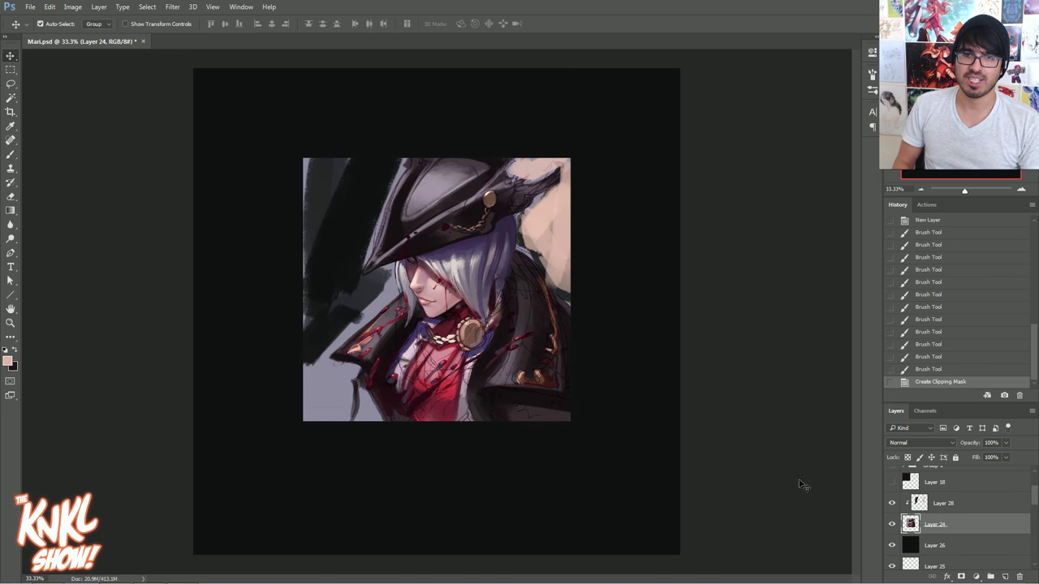
Try placing a duplicate of the clipped paint layer below the original, and step back to the clipping mask state
left_click(932, 505)
left_click_drag(948, 505, 946, 515)
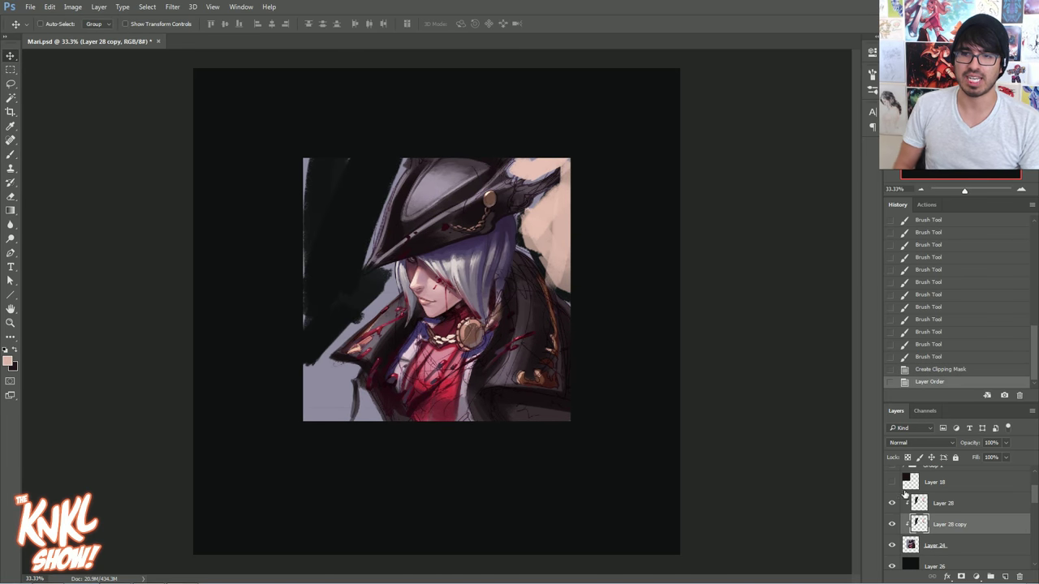
left_click(944, 371)
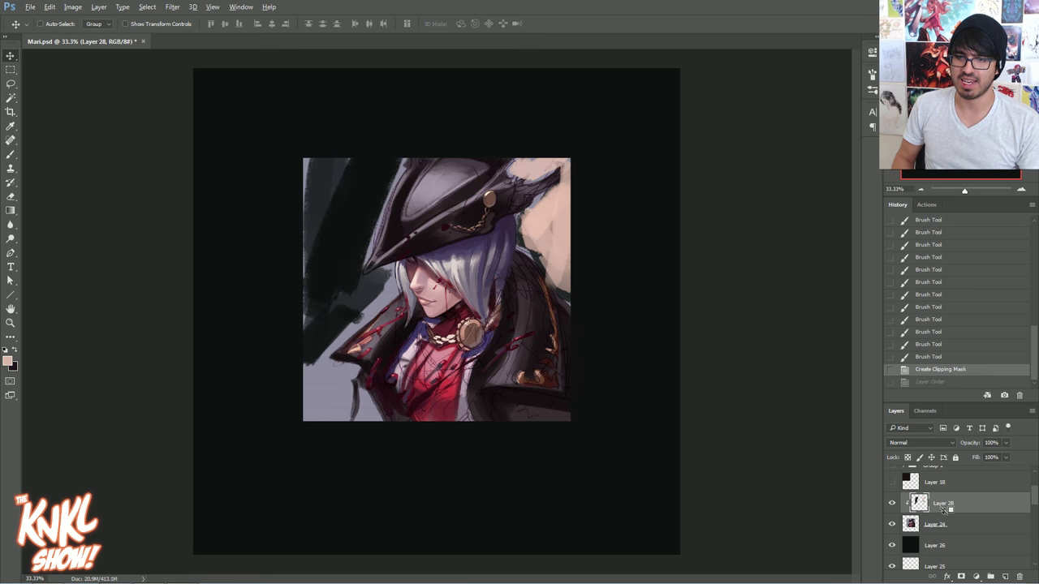
Unclip the paint layer to extend the peach background past the portrait's edge, and clip it to the portrait again
left_click(944, 509, "alt")
left_click(10, 154)
mouse_move(558, 185)
left_mouse_down()
mouse_move(597, 145)
mouse_move(645, 154)
mouse_move(553, 315)
left_mouse_up()
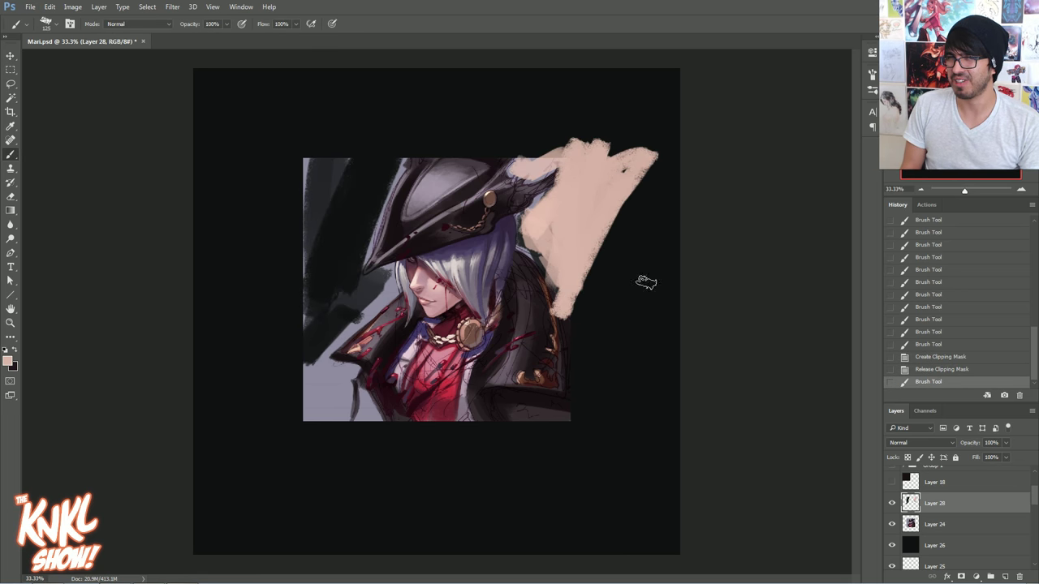
left_click(955, 512, "alt")
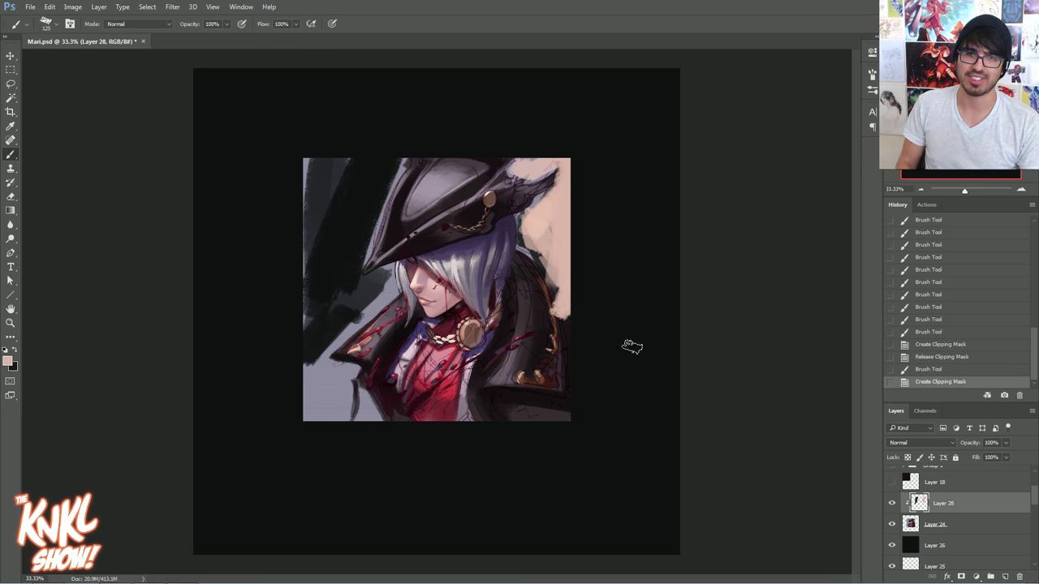
left_click_drag(543, 217, 560, 187)
left_click_drag(546, 199, 570, 177)
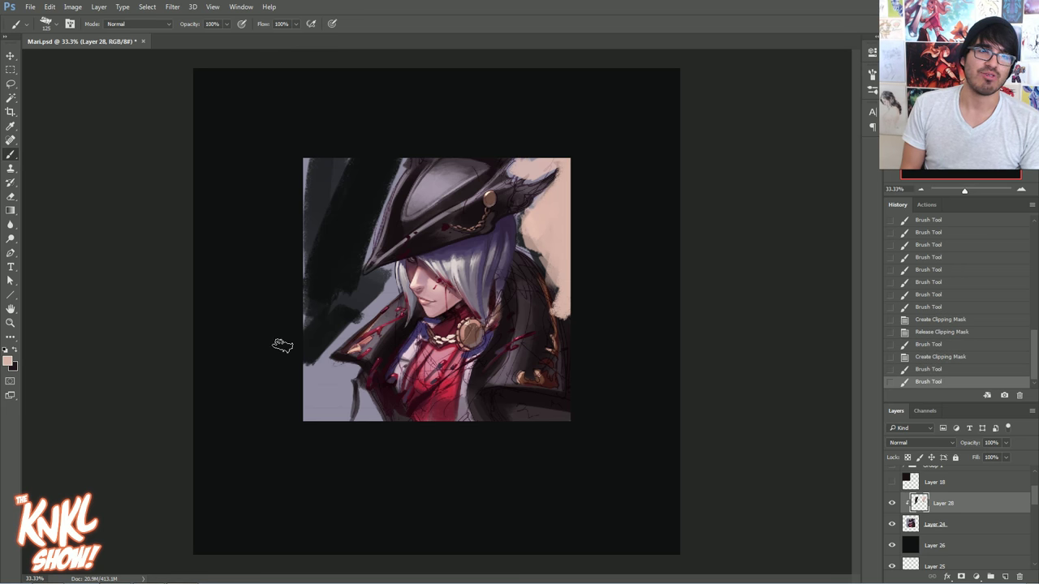
Set the foreground colour to muted beige #d3c3b1 and reduce the chalk brush to 80 px
left_click(9, 358)
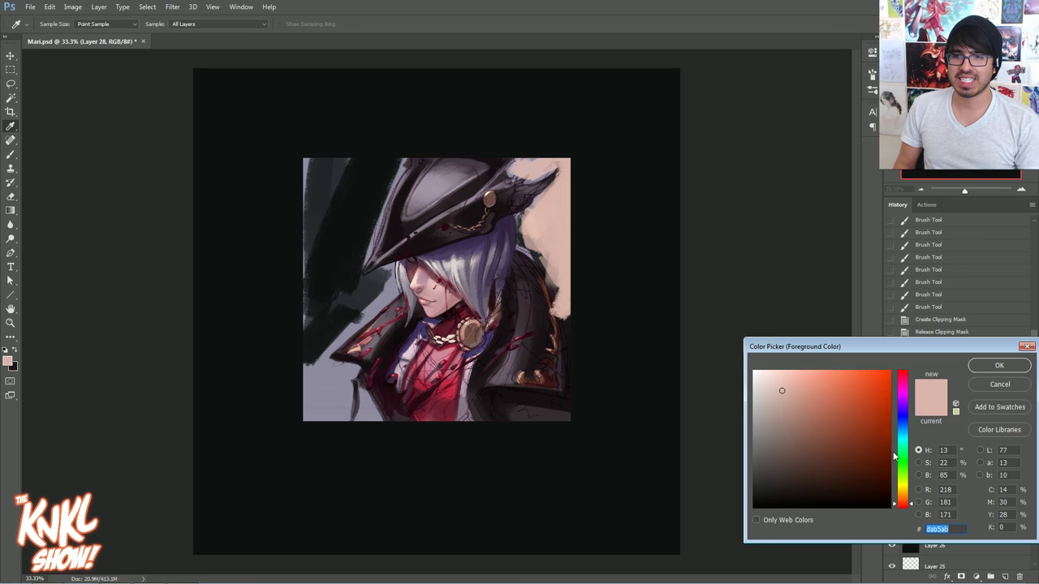
left_click(903, 487)
left_click(784, 382)
left_click(781, 387)
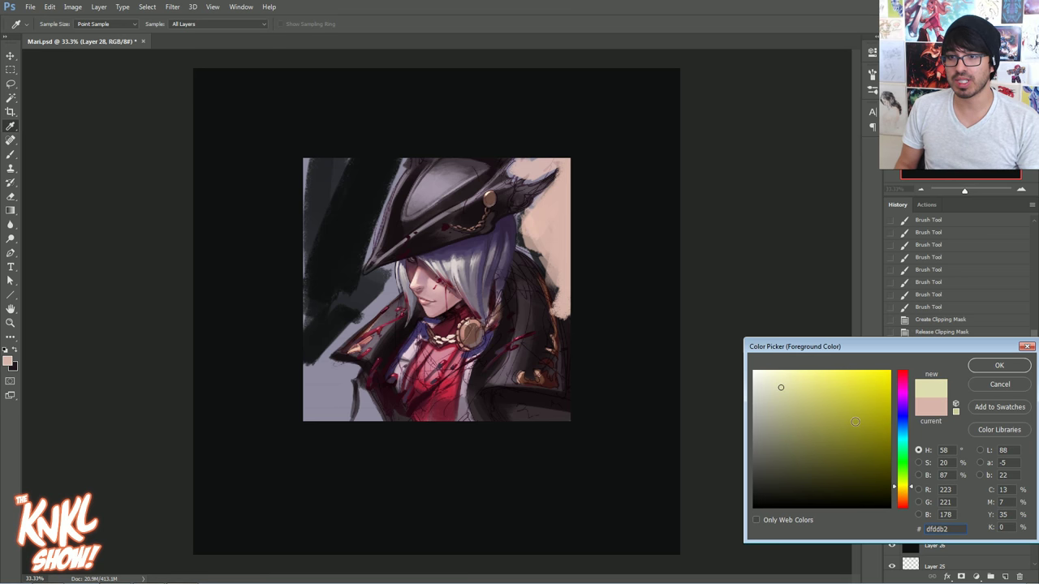
left_click(775, 393)
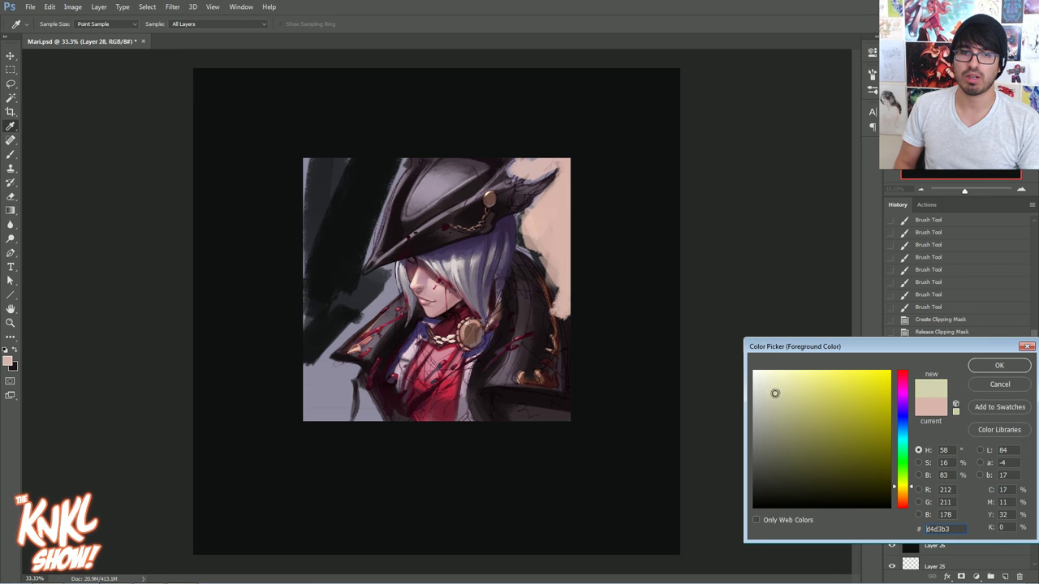
left_click(910, 499)
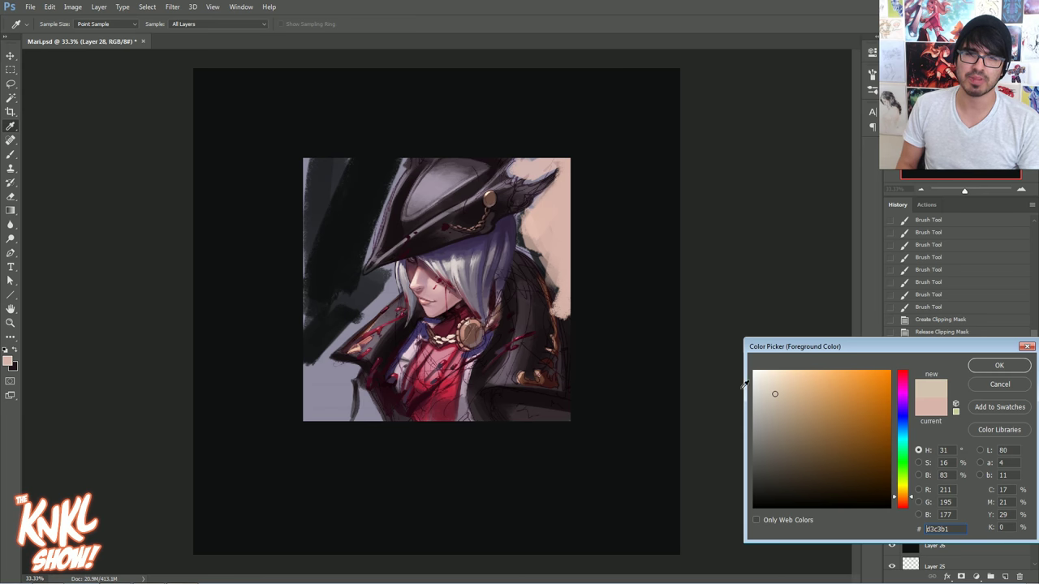
left_click(1000, 366)
key("b")
key("bracketleft")
key("bracketleft")
Repaint the hair below the hat with pale beige strokes and shade it under the brim with a sampled dark purple
left_click_drag(441, 258, 475, 302)
left_click_drag(469, 248, 475, 304)
left_click_drag(503, 240, 482, 302)
mouse_move(498, 242)
left_mouse_down()
mouse_move(479, 322)
mouse_move(492, 284)
left_mouse_up()
left_click(480, 265, "alt")
mouse_move(499, 248)
left_mouse_down()
mouse_move(485, 294)
mouse_move(494, 282)
left_mouse_up()
left_click_drag(510, 223, 499, 284)
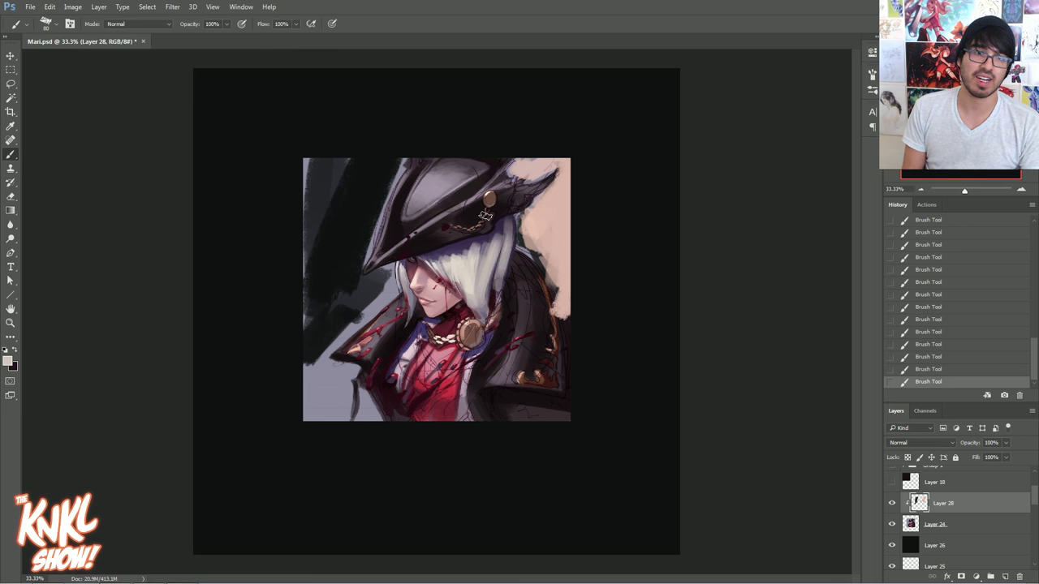
left_click(467, 244, "alt")
left_click_drag(469, 246, 486, 248)
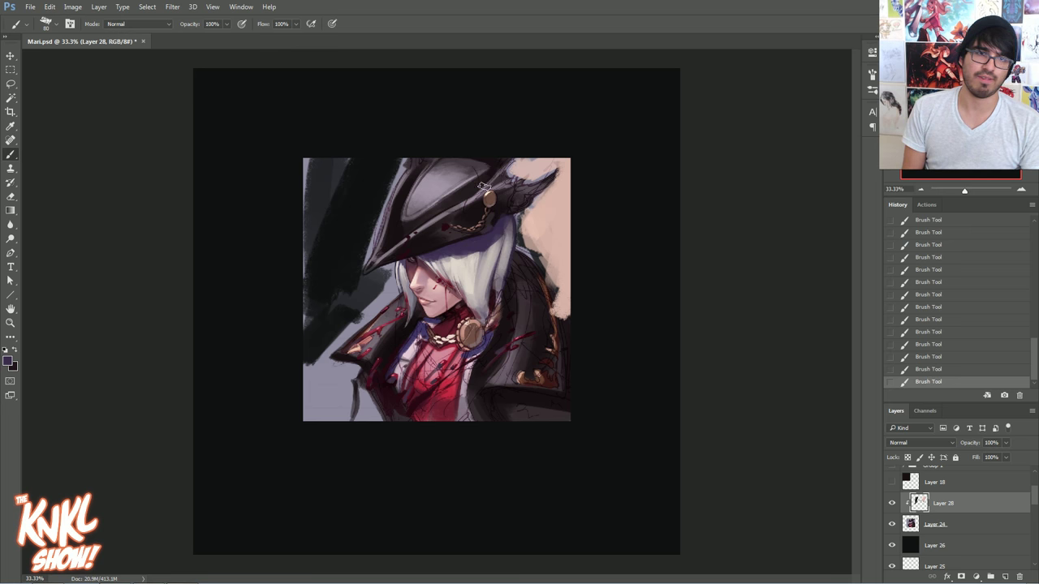
Paint the folds of the red cravat with pale mauve #cfa7c5, using a 50 px brush
left_click(8, 360)
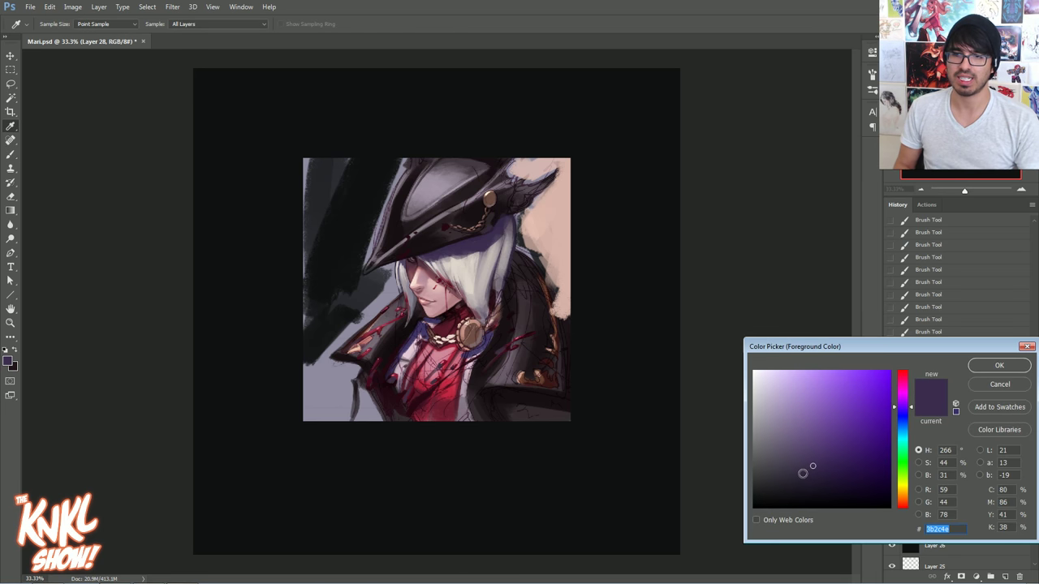
left_click(441, 368)
left_click(449, 393)
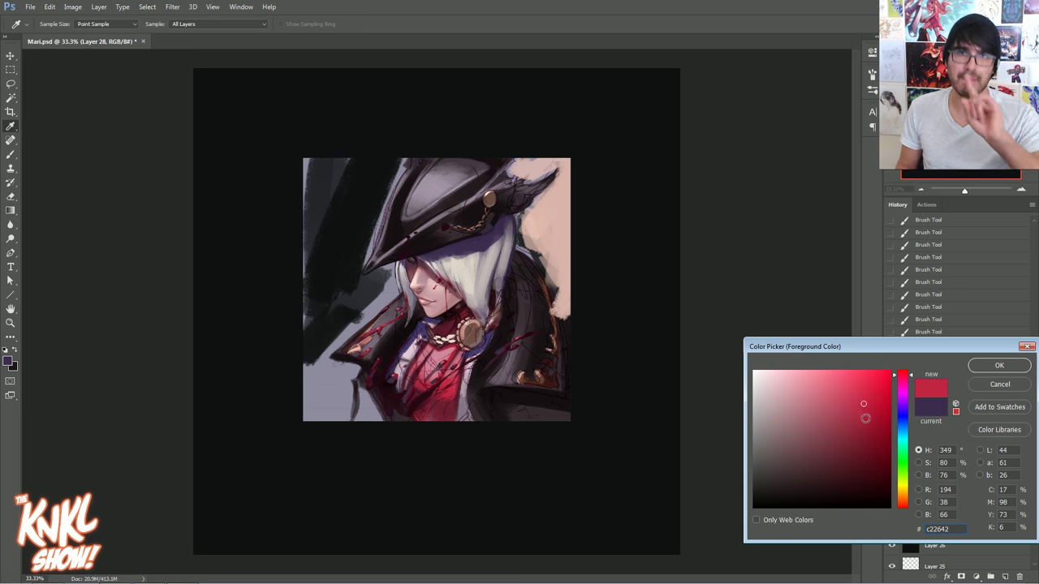
left_click(779, 396)
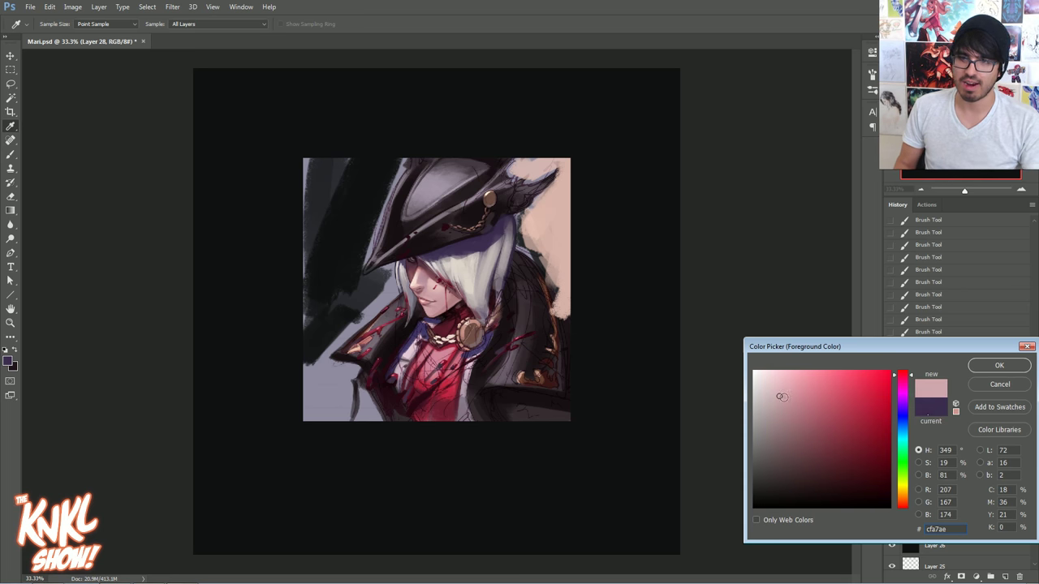
left_click(902, 387)
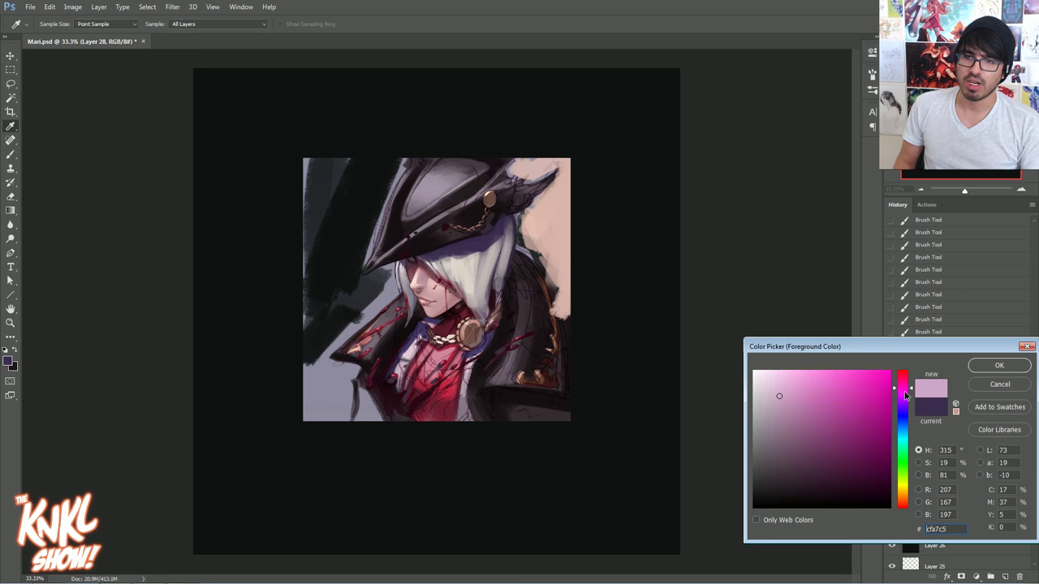
left_click(997, 366)
key("]")
key("]")
key("]")
mouse_move(457, 363)
left_mouse_down()
mouse_move(449, 396)
mouse_move(424, 388)
left_mouse_up()
mouse_move(429, 347)
left_mouse_down()
mouse_move(412, 375)
mouse_move(455, 372)
left_mouse_up()
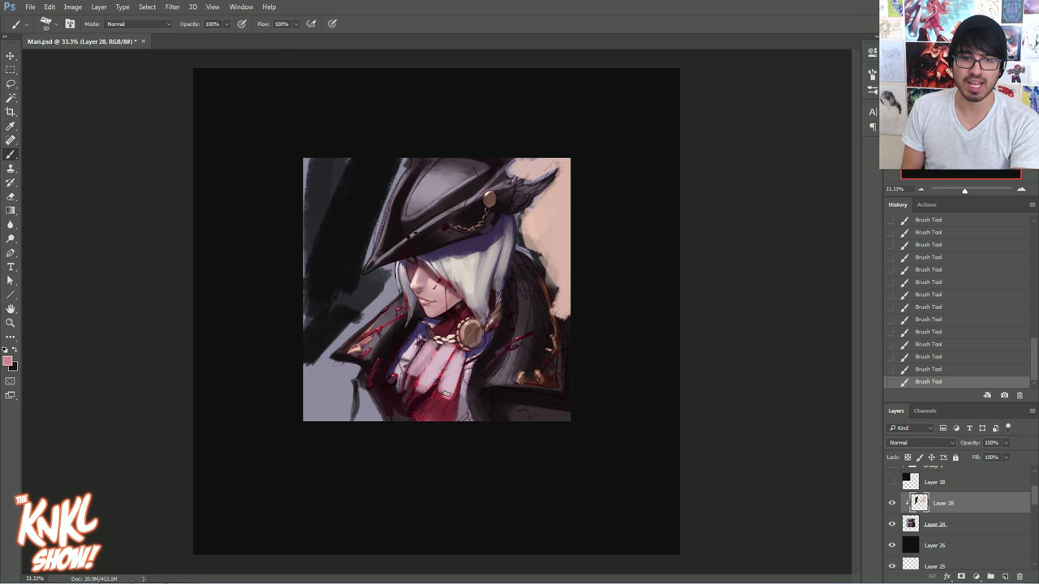
Define the cravat's lower edge with sampled crimson and darken the area below it with near-black purple #1a111c at 70 px
left_click(420, 381, "alt")
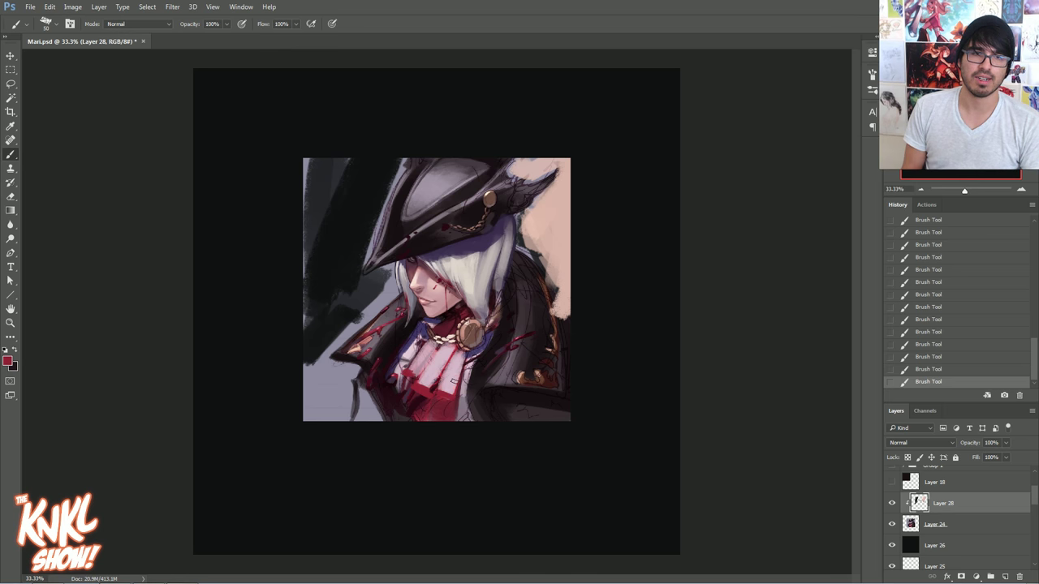
left_click(451, 312, "alt")
left_click(10, 363)
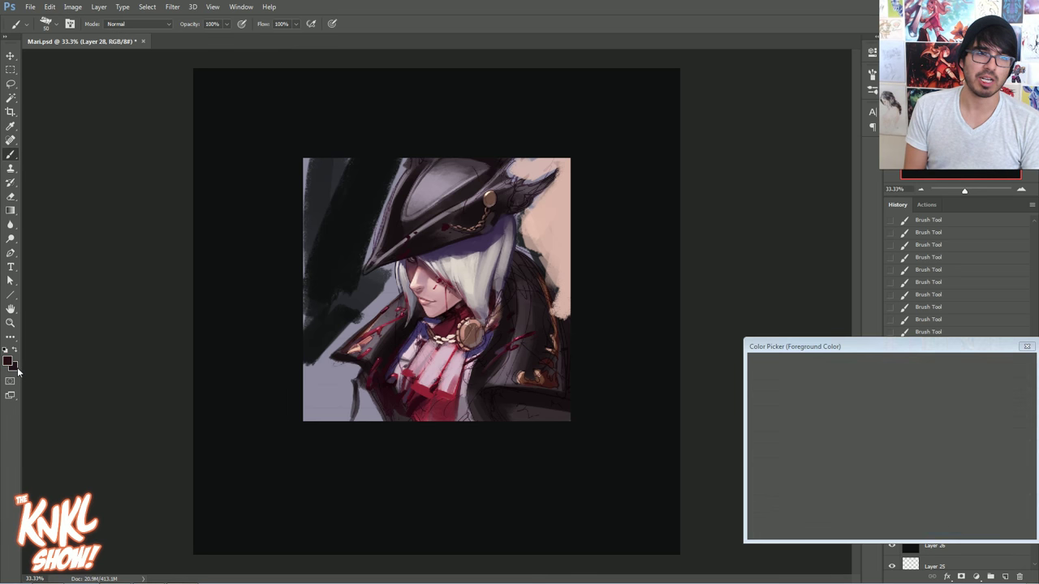
left_click_drag(829, 498, 796, 484)
left_click(903, 397)
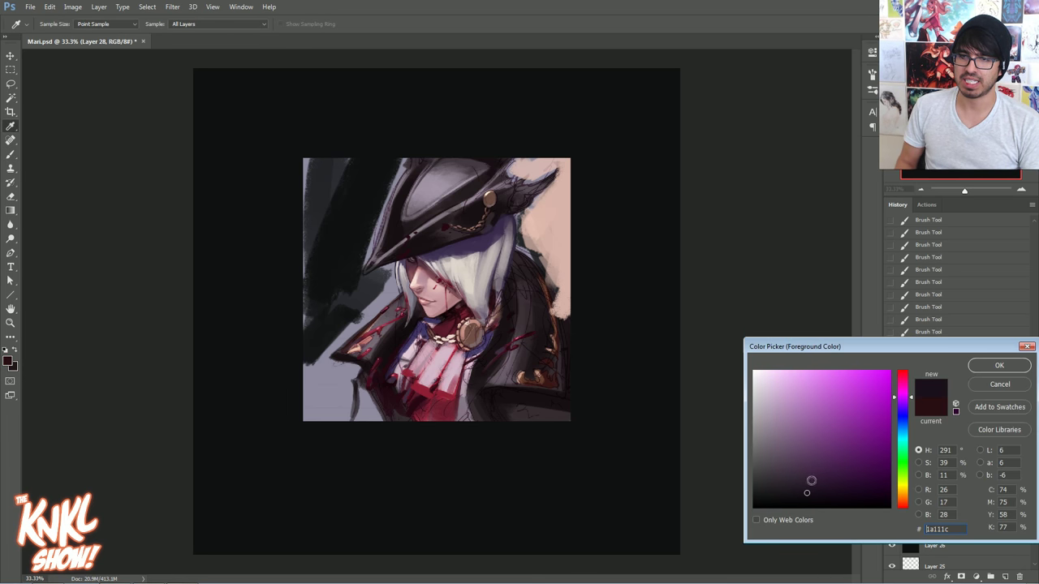
left_click(999, 366)
key("b")
key("bracketright")
mouse_move(415, 403)
left_mouse_down()
mouse_move(428, 435)
mouse_move(442, 429)
left_mouse_up()
mouse_move(443, 396)
left_mouse_down()
mouse_move(443, 420)
mouse_move(417, 412)
left_mouse_up()
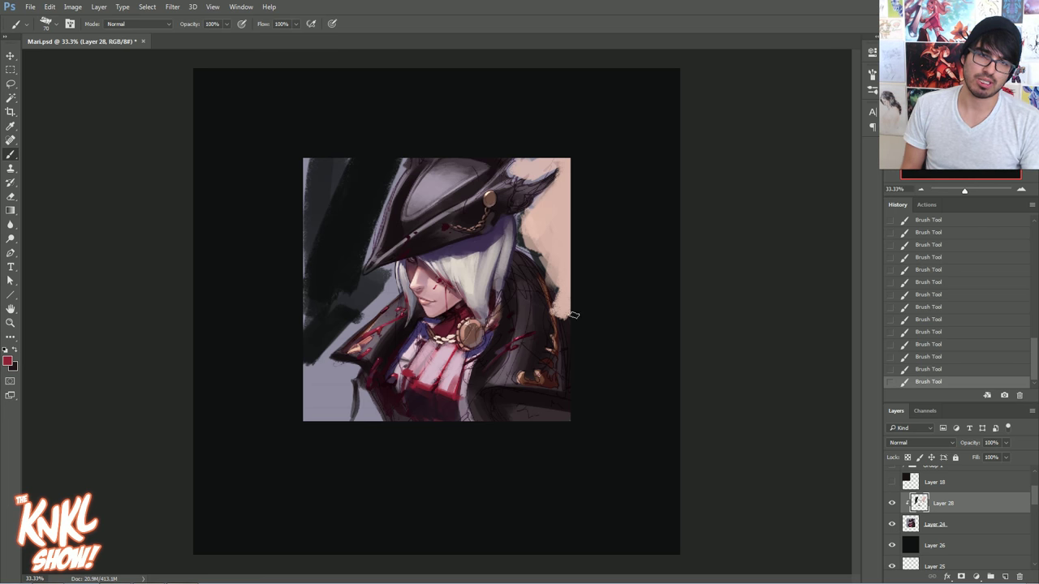
Paint a cream #f3efcf rim light along the coat's shoulder and up behind the hair
left_click(7, 361)
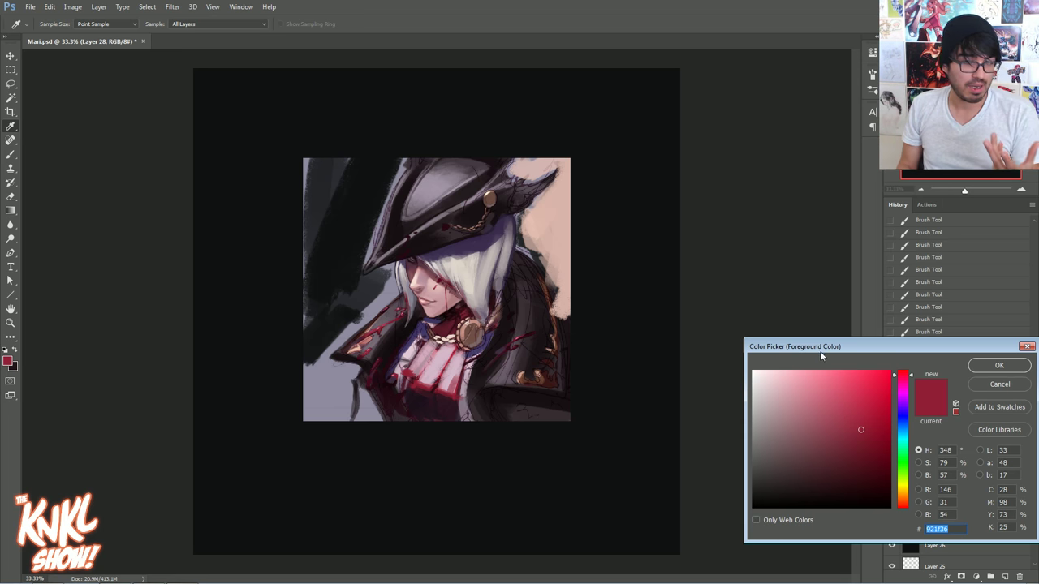
left_click(904, 492)
left_click(772, 376)
left_click(999, 366)
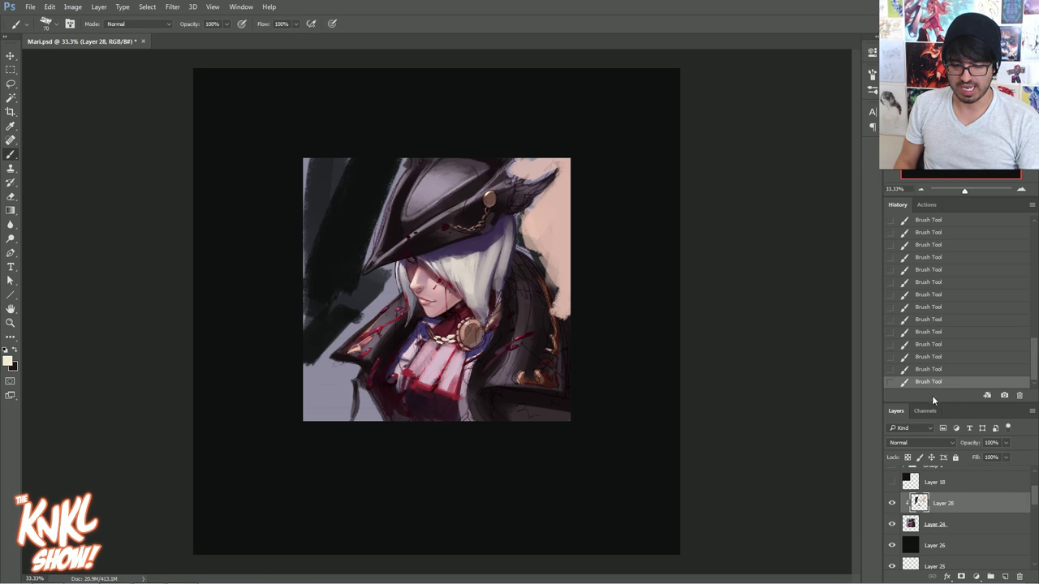
mouse_move(564, 294)
left_mouse_down()
mouse_move(518, 246)
mouse_move(507, 207)
left_mouse_up()
Switch to warm off-white #f9ede5 and add small highlight strokes on the hat beside the feather
left_click(9, 363)
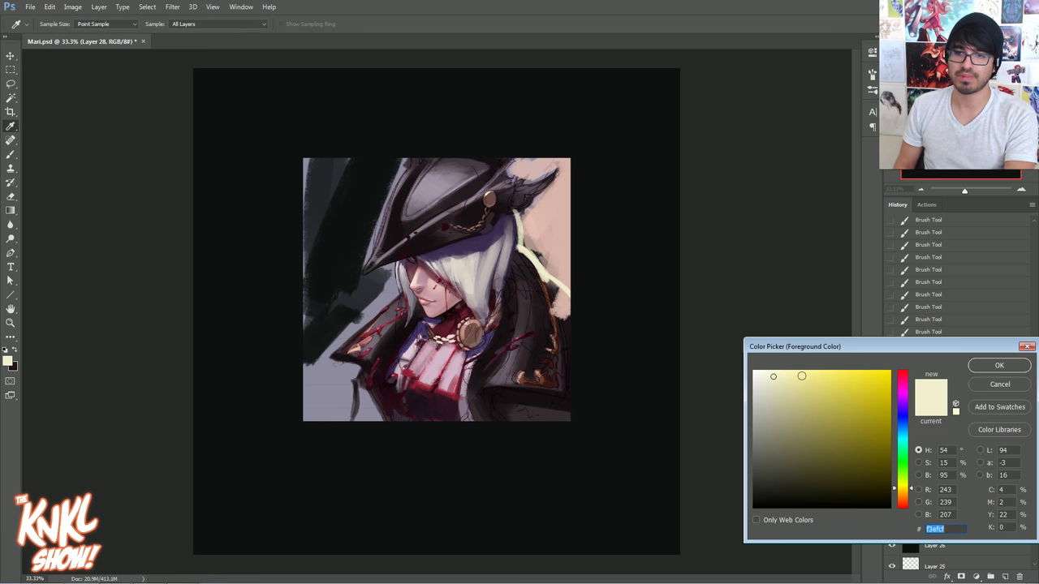
left_click_drag(904, 487, 904, 496)
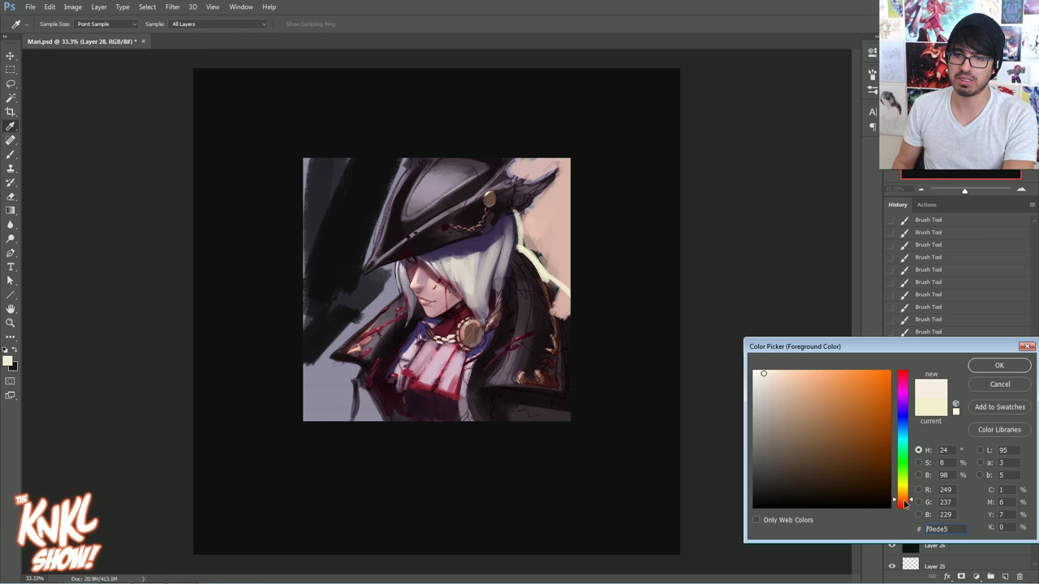
left_click(999, 366)
mouse_move(540, 273)
left_mouse_down()
mouse_move(520, 254)
mouse_move(518, 198)
mouse_move(529, 174)
mouse_move(498, 162)
left_mouse_up()
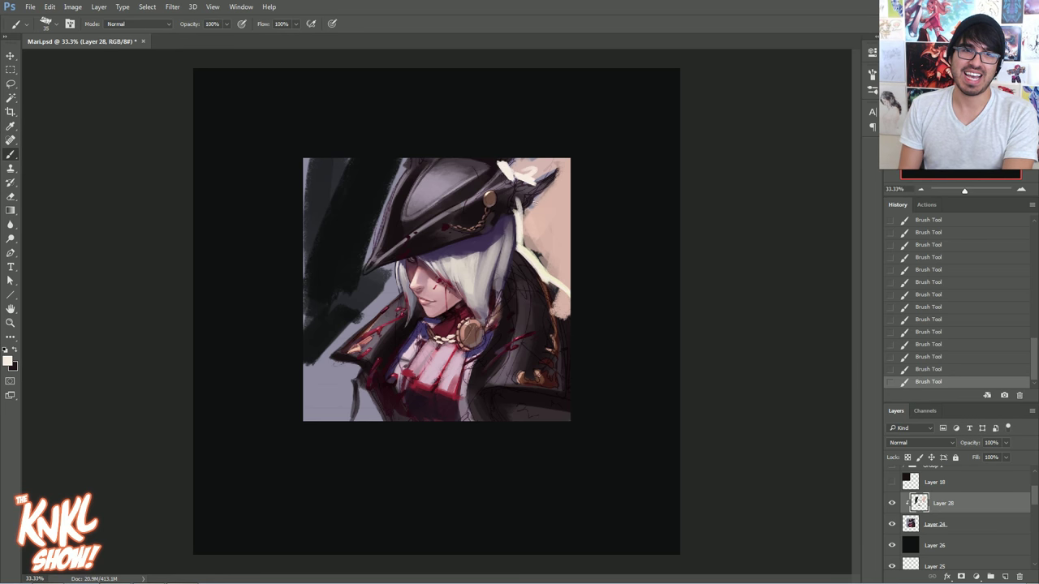
Cover the peach overlap on the coat's shoulder with near-black, and paint off-white strands looping behind the neck
key("x")
left_click_drag(566, 321, 562, 292)
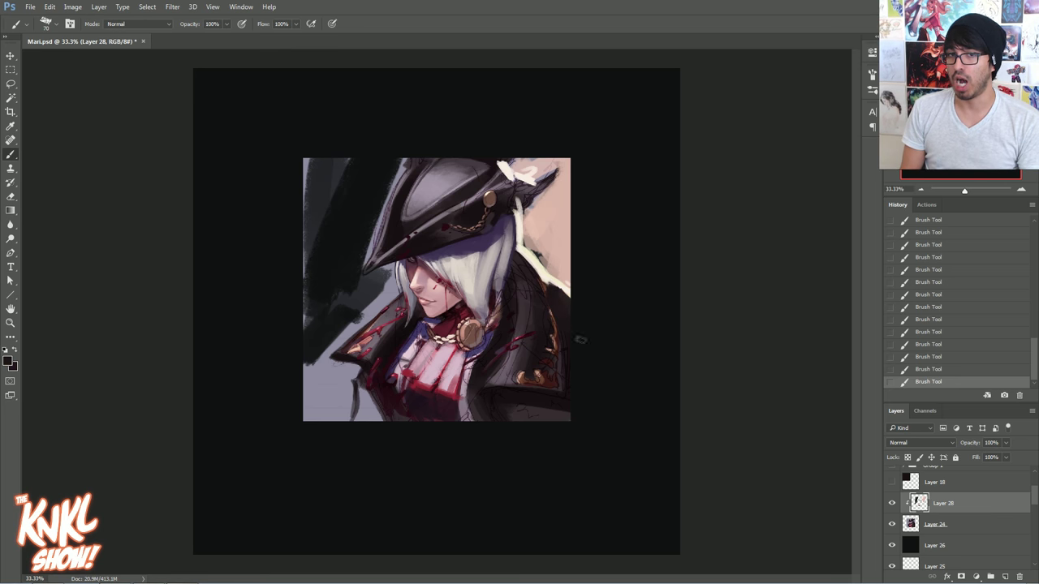
key("x")
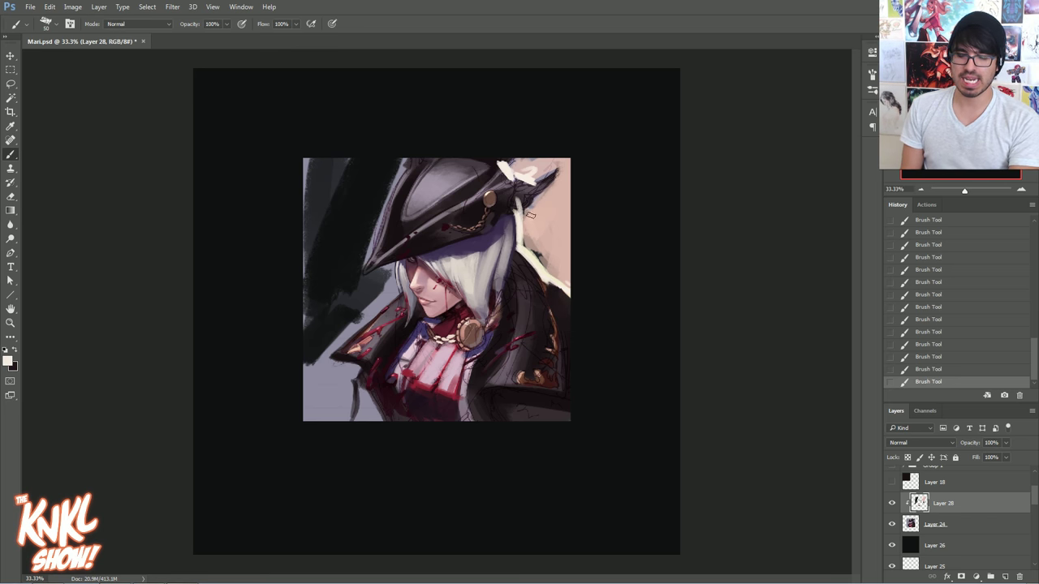
mouse_move(532, 213)
left_mouse_down()
mouse_move(526, 255)
mouse_move(546, 267)
left_mouse_up()
mouse_move(534, 224)
left_mouse_down()
mouse_move(529, 249)
mouse_move(525, 210)
mouse_move(539, 237)
mouse_move(511, 256)
left_mouse_up()
Sample nearby background tones and paint pale strands down the back of the hair, undoing a stray stroke
left_click(570, 208, "alt")
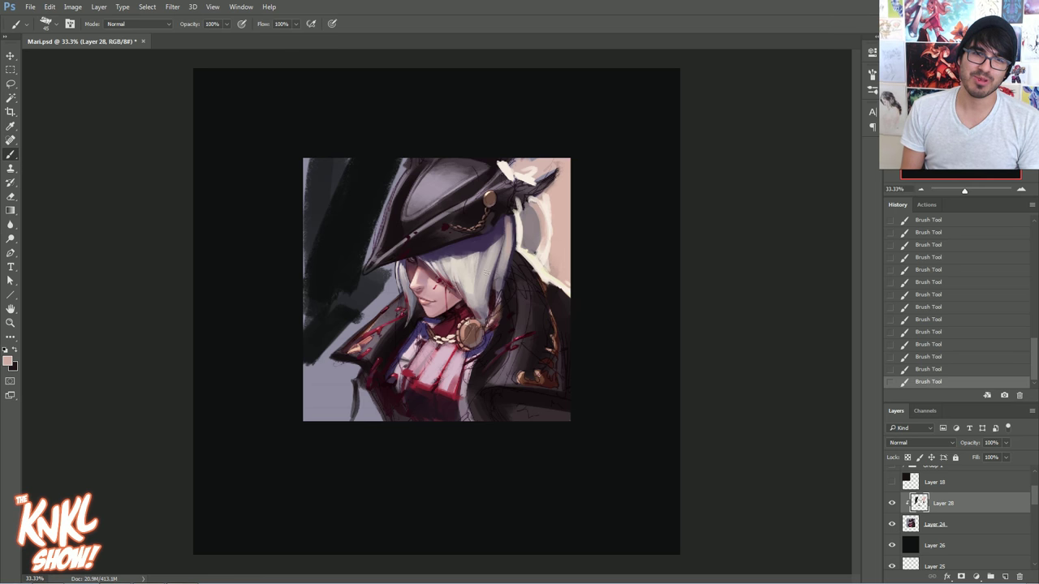
left_click(539, 259, "alt")
key("ctrl+z")
left_click_drag(516, 218, 497, 282)
left_click_drag(500, 229, 492, 291)
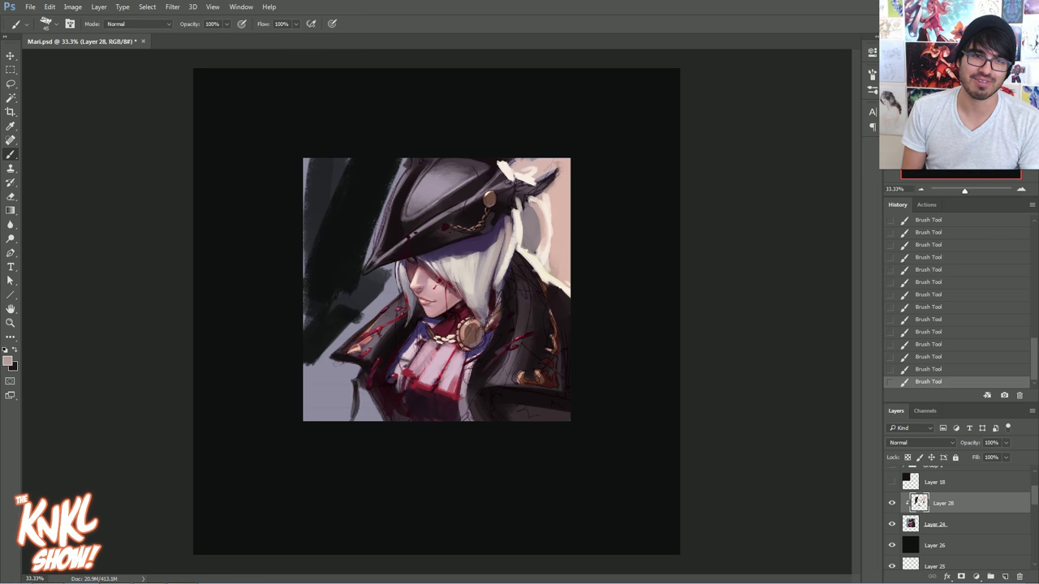
Paint a muted salmon glow over the hair just beneath the hat's brim with a size 100 brush
key("bracketright")
key("bracketright")
key("bracketright")
key("bracketright")
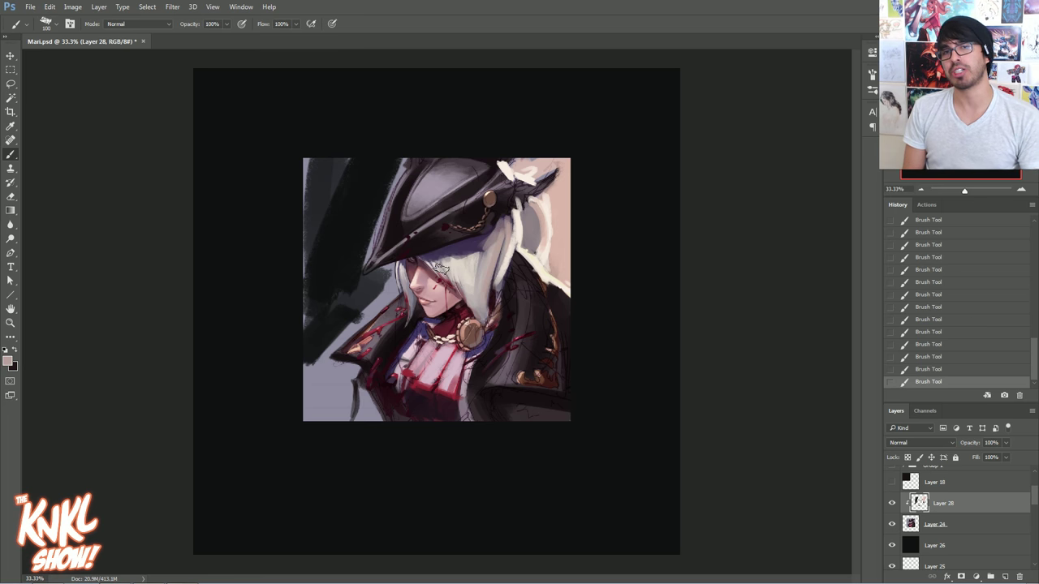
left_click(7, 362)
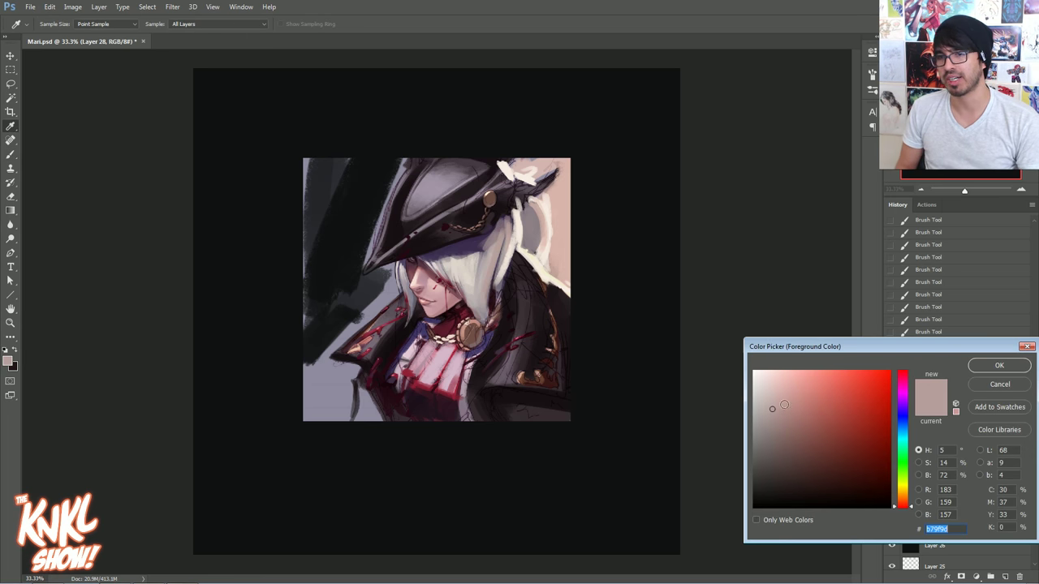
left_click(999, 365)
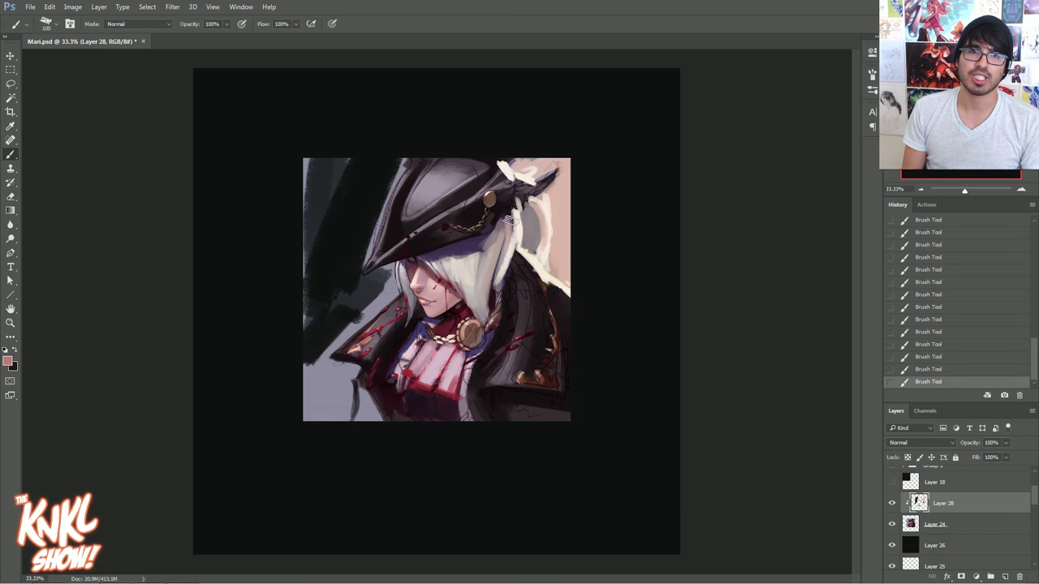
left_click_drag(505, 229, 488, 255)
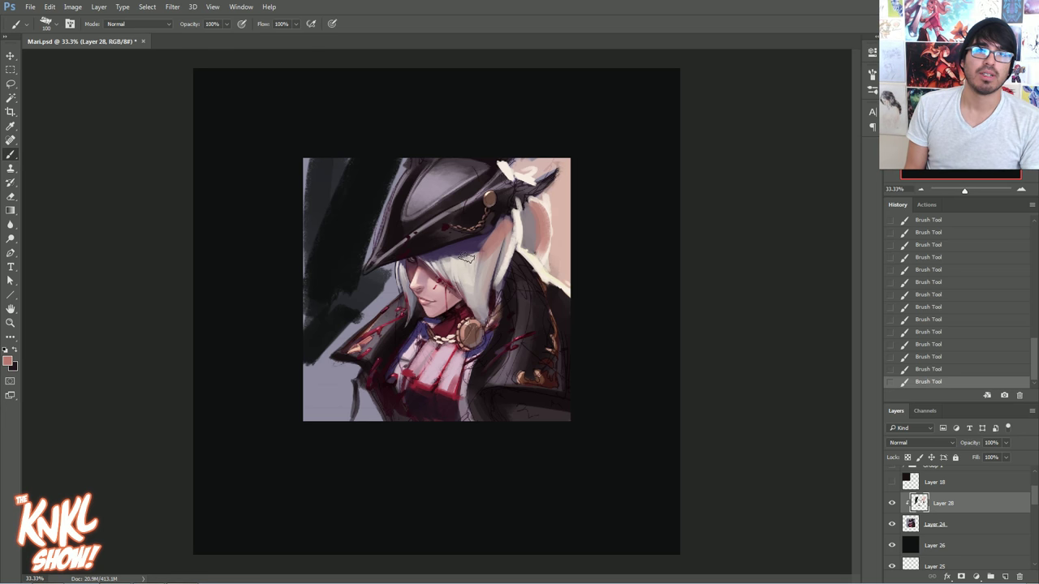
Set the brush colour to pale skin tone #f3e1df and paint bright light over the nose and cheek
left_click(444, 256, "alt")
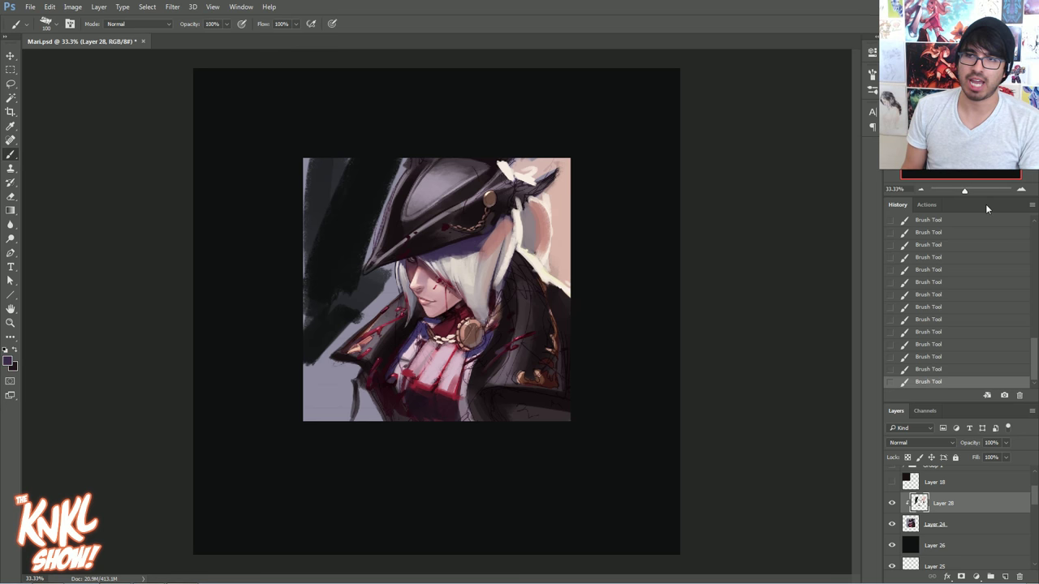
left_click(1022, 192)
left_click(412, 258, "alt")
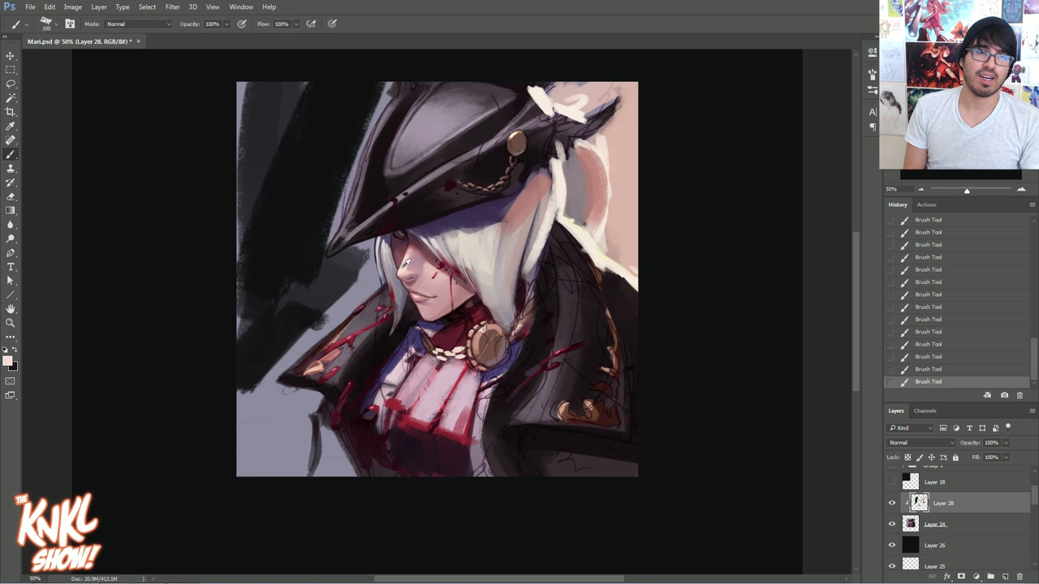
left_click(9, 360)
left_click(773, 377)
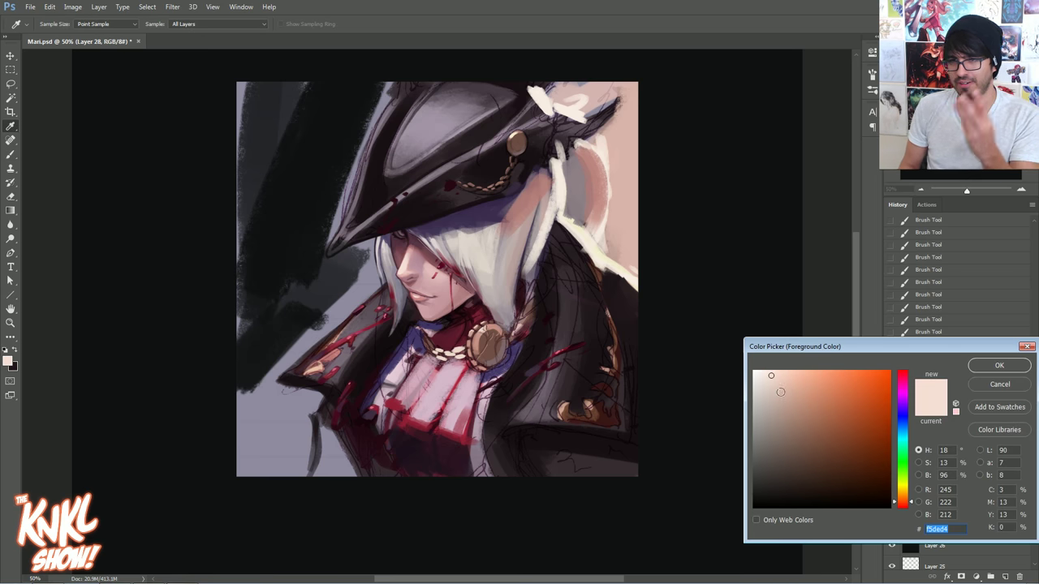
left_click(764, 377)
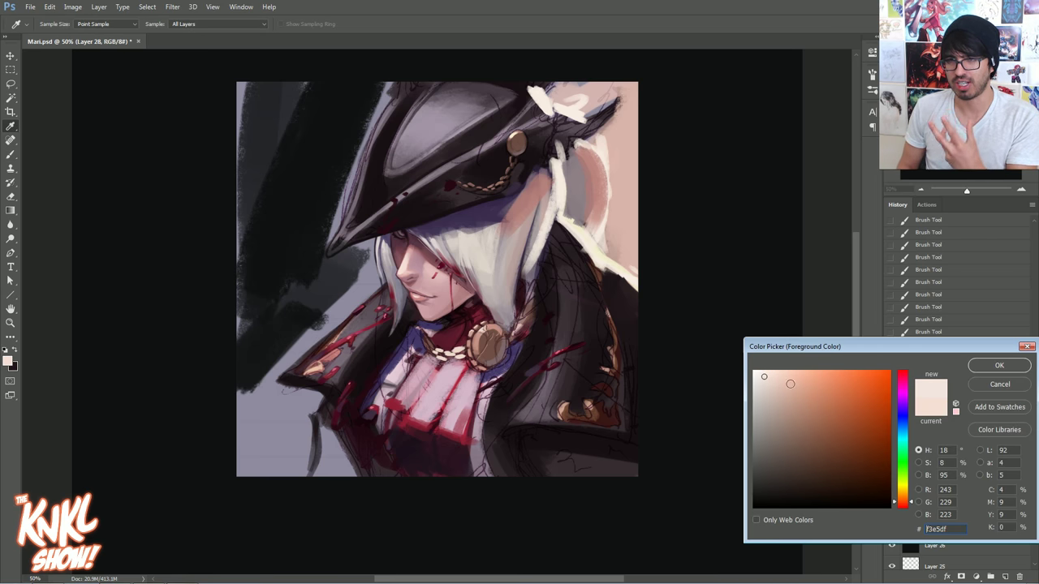
left_click(907, 506)
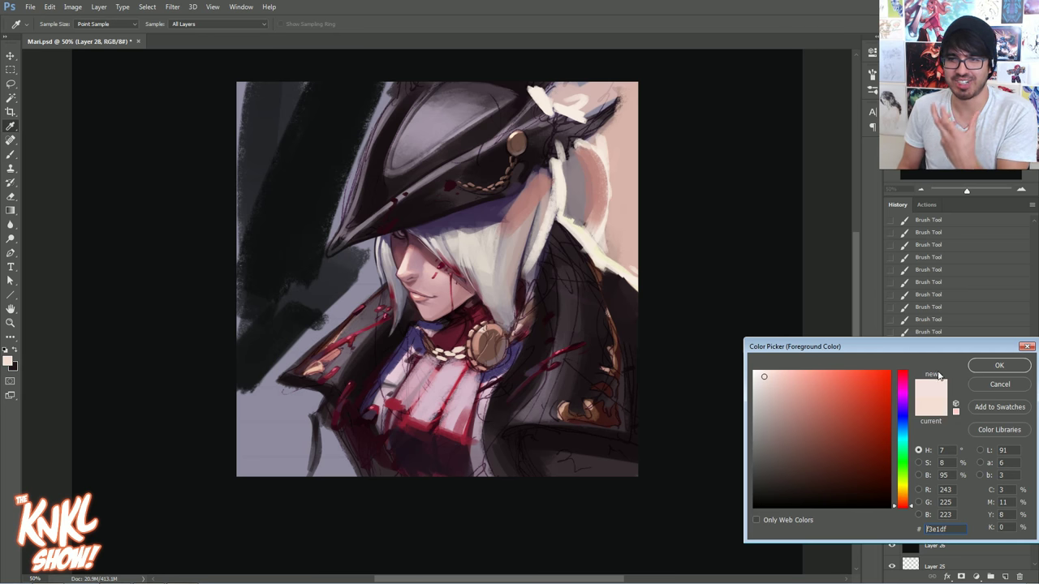
left_click(982, 369)
key("b")
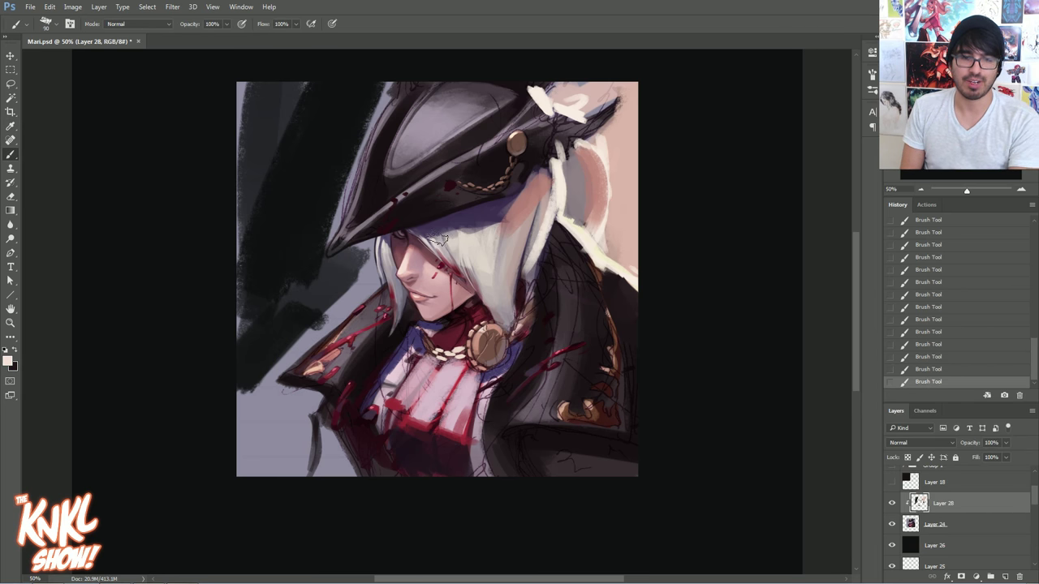
mouse_move(413, 264)
left_mouse_down()
mouse_move(435, 277)
mouse_move(419, 254)
left_mouse_up()
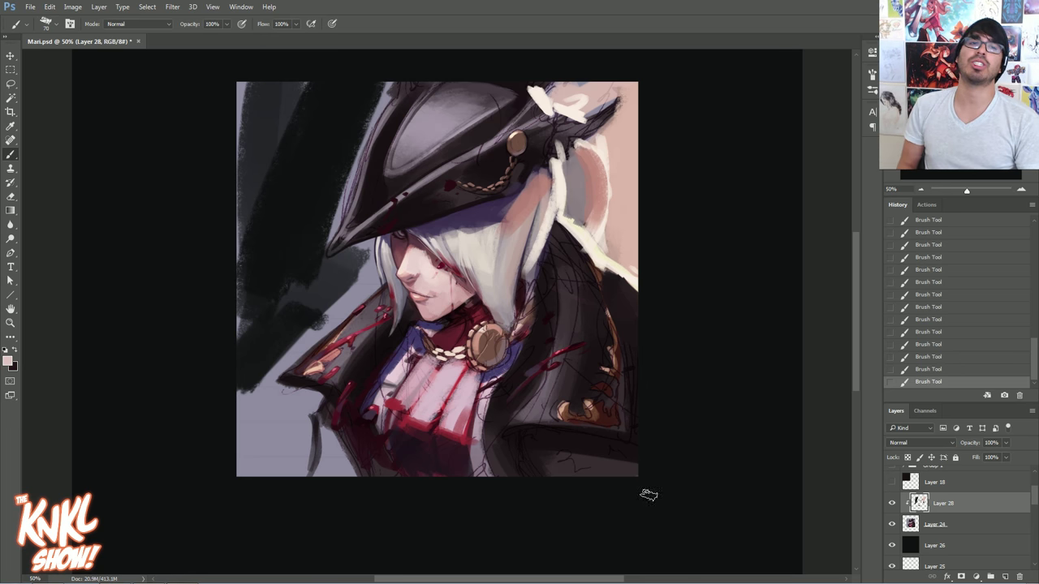
Sample tones from the face and paint a dark maroon cast shadow across the eye area under the hat
left_click(446, 297, "alt")
left_click(414, 245, "alt")
mouse_move(414, 243)
left_mouse_down()
mouse_move(430, 244)
mouse_move(434, 262)
left_mouse_up()
left_click(417, 243, "alt")
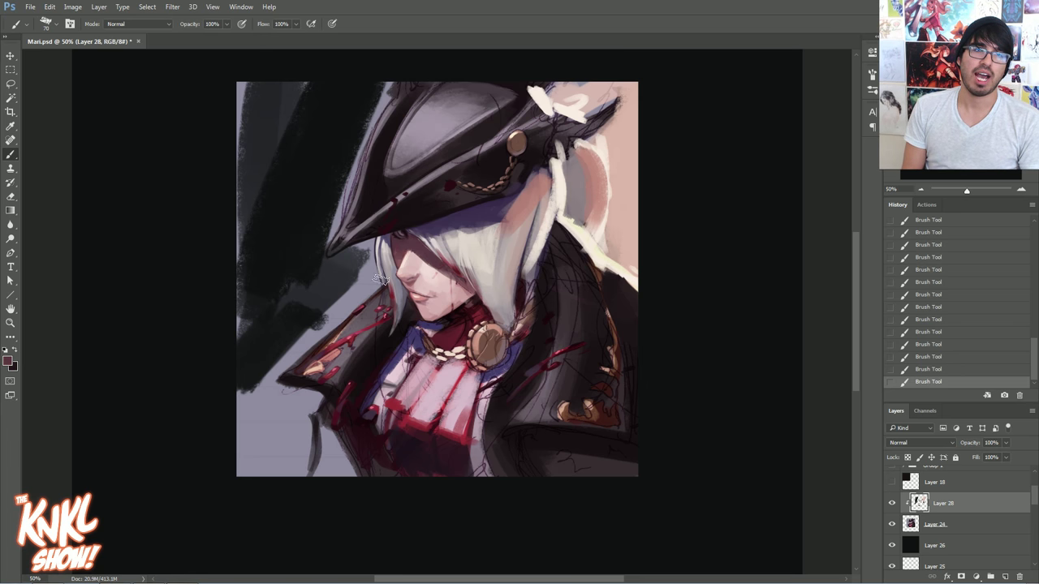
Sample a salmon tone from the hair and refine the edge of the face's cast shadow with a size 40 brush
left_click(458, 272, "alt")
left_click(452, 263, "alt")
left_click(526, 202, "alt")
key("bracketleft")
key("bracketleft")
key("bracketleft")
left_click_drag(411, 253, 425, 261)
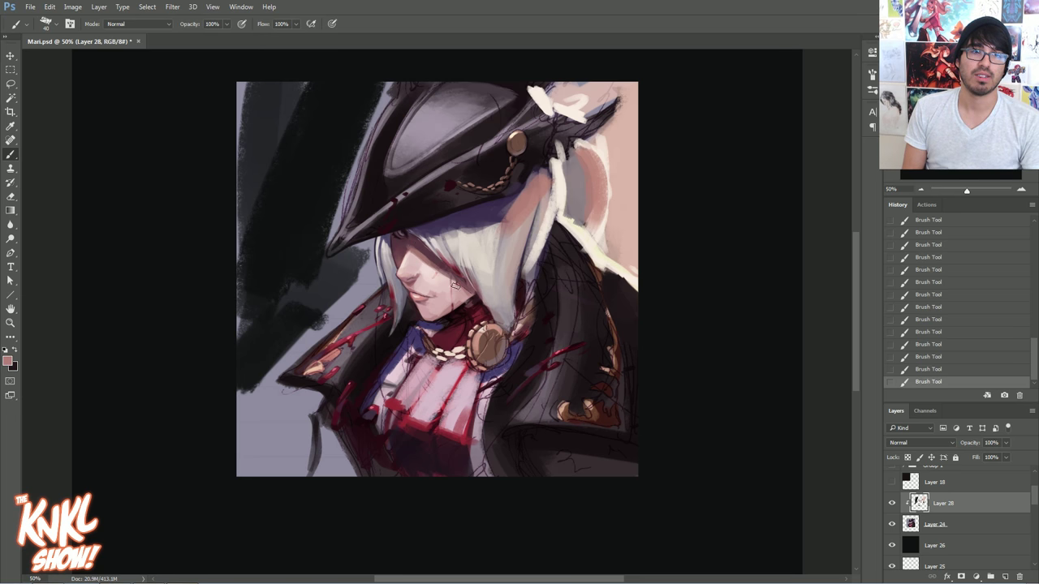
Set the brush colour to orange #df8f3a for drawing guide marks
left_click(159, 349, "alt")
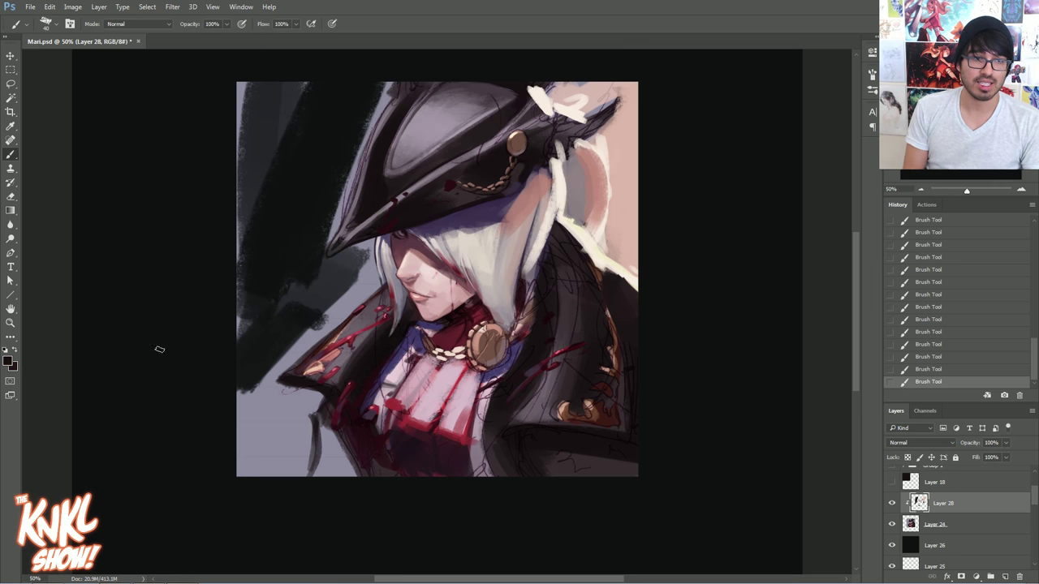
left_click(9, 362)
left_click(851, 394)
left_click(901, 472)
left_click(861, 393)
left_click_drag(861, 393, 851, 390)
left_click_drag(905, 494, 905, 497)
left_click_drag(863, 401, 855, 388)
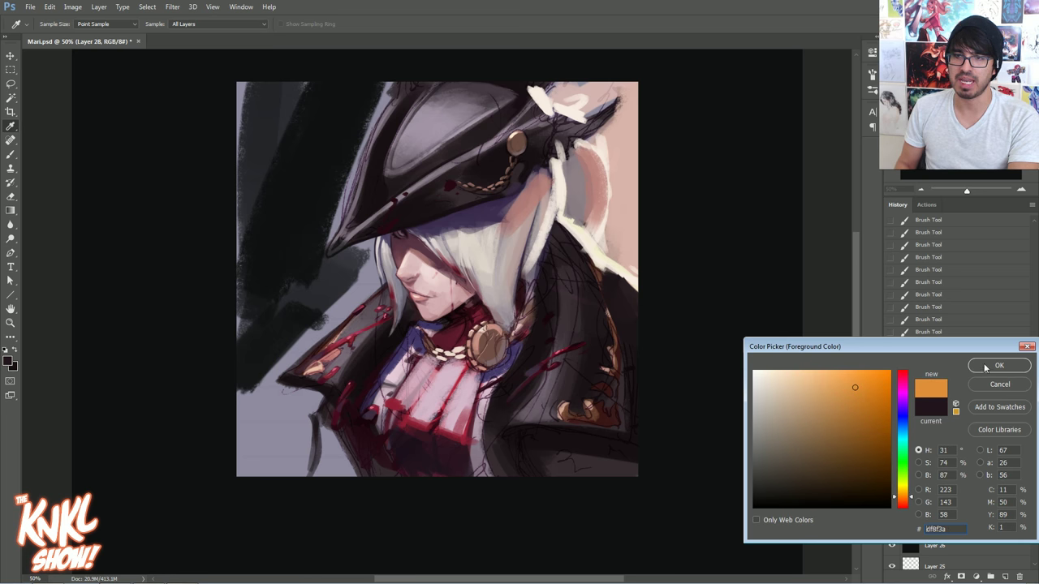
left_click(985, 366)
key("b")
Sketch orange guide lines over the hat, feather and back hair, and undo them
mouse_move(496, 83)
left_mouse_down()
mouse_move(638, 162)
mouse_move(500, 132)
mouse_move(403, 167)
left_mouse_up()
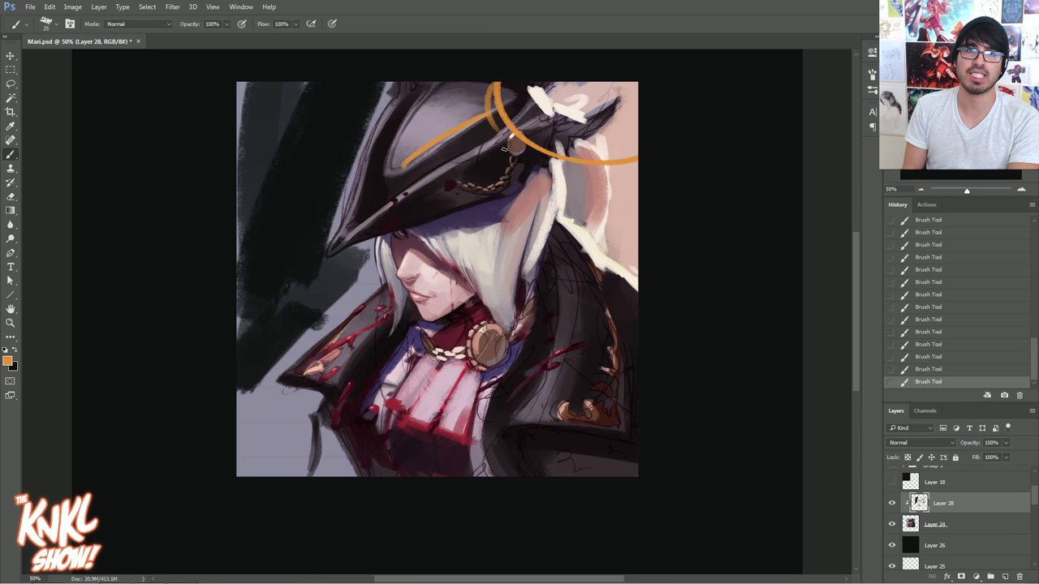
left_click_drag(507, 143, 451, 227)
left_click_drag(532, 151, 498, 224)
left_click_drag(585, 166, 561, 235)
left_click_drag(603, 193, 610, 286)
mouse_move(466, 99)
left_mouse_down()
mouse_move(417, 164)
mouse_move(607, 258)
left_mouse_up()
left_click_drag(443, 195, 394, 271)
key("ctrl+alt+z")
key("ctrl+alt+z")
key("ctrl+alt+z")
key("ctrl+alt+z")
key("ctrl+alt+z")
key("ctrl+alt+z")
key("ctrl+alt+z")
key("ctrl+alt+z")
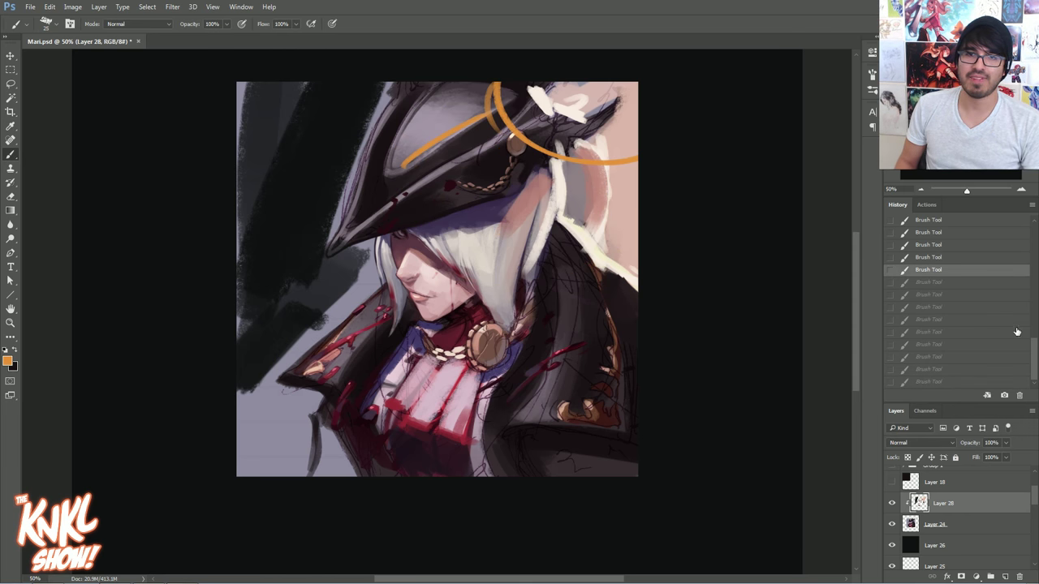
Sketch orange guide marks along the brim's shadow, face, front hair, collar and feather, and step back through the history to remove them
mouse_move(416, 225)
left_mouse_down()
mouse_move(504, 206)
mouse_move(520, 182)
mouse_move(499, 220)
mouse_move(462, 228)
left_mouse_up()
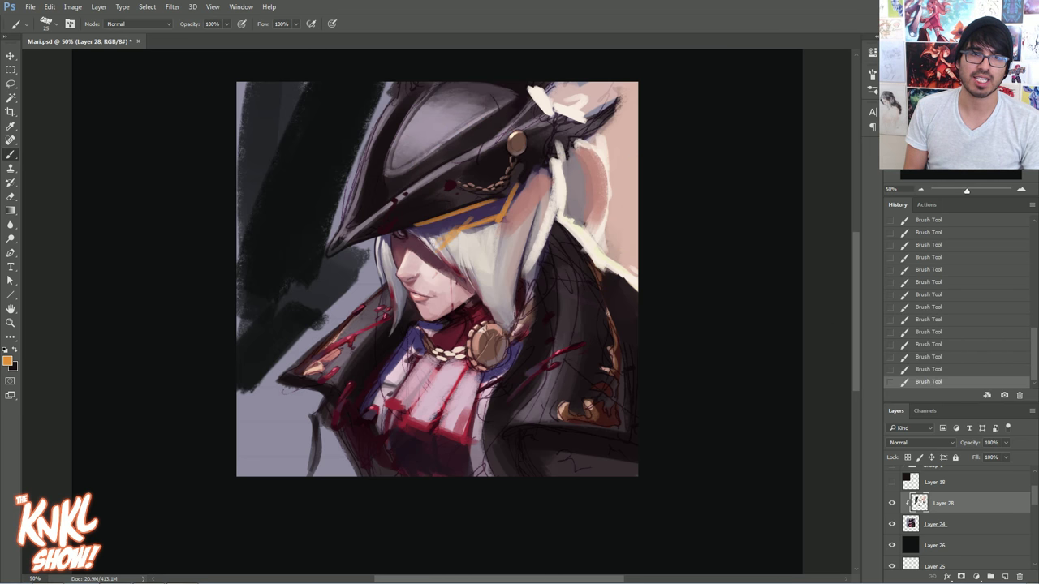
left_click_drag(420, 256, 463, 279)
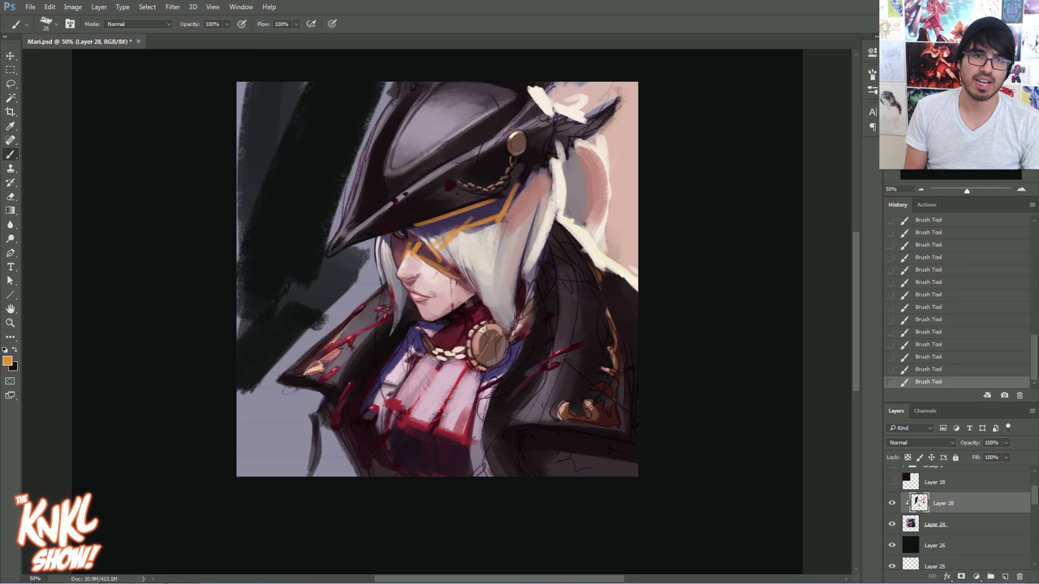
mouse_move(381, 270)
left_mouse_down()
mouse_move(393, 232)
mouse_move(378, 351)
left_mouse_up()
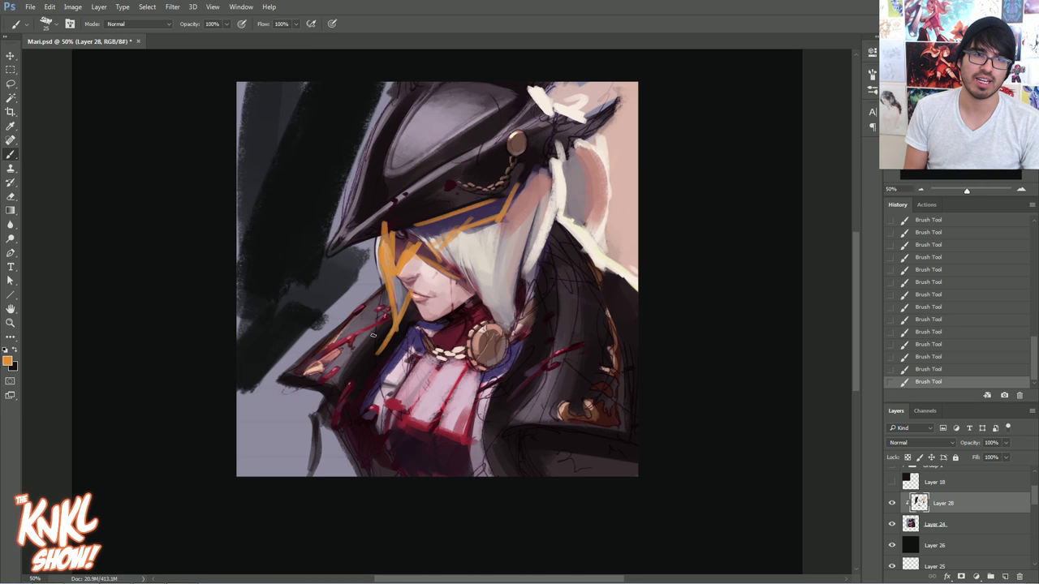
mouse_move(396, 294)
left_mouse_down()
mouse_move(337, 382)
mouse_move(322, 382)
mouse_move(331, 347)
mouse_move(347, 406)
left_mouse_up()
key("ctrl+z")
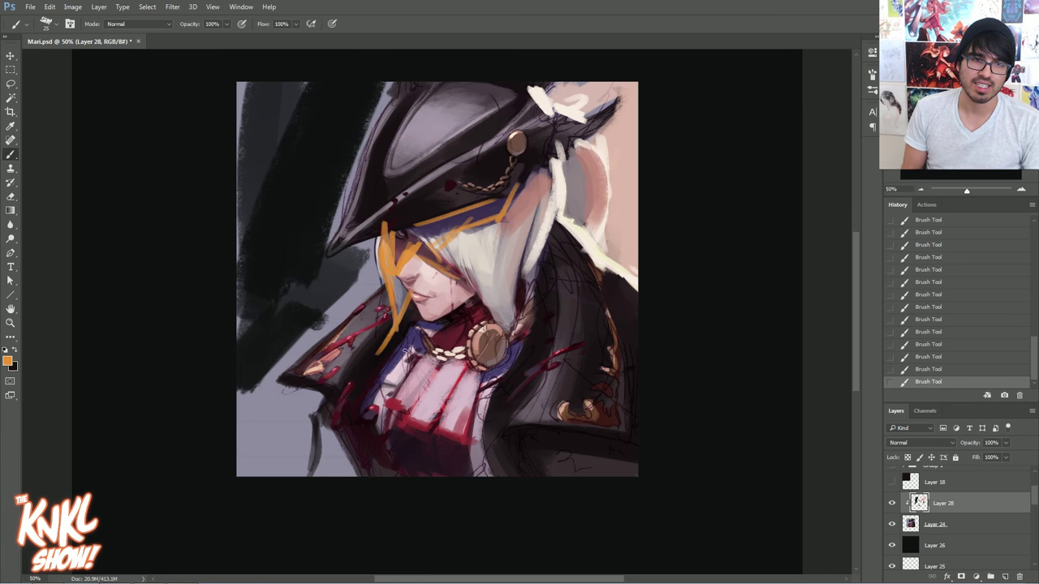
mouse_move(362, 315)
left_mouse_down()
mouse_move(326, 383)
mouse_move(370, 347)
mouse_move(324, 373)
mouse_move(354, 354)
left_mouse_up()
key("ctrl+z")
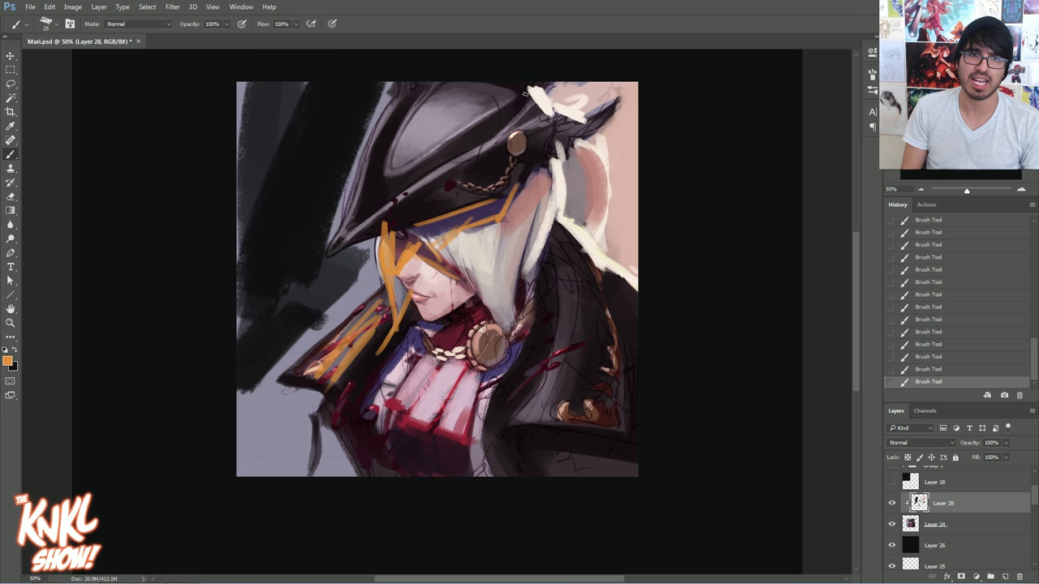
left_click_drag(493, 90, 511, 143)
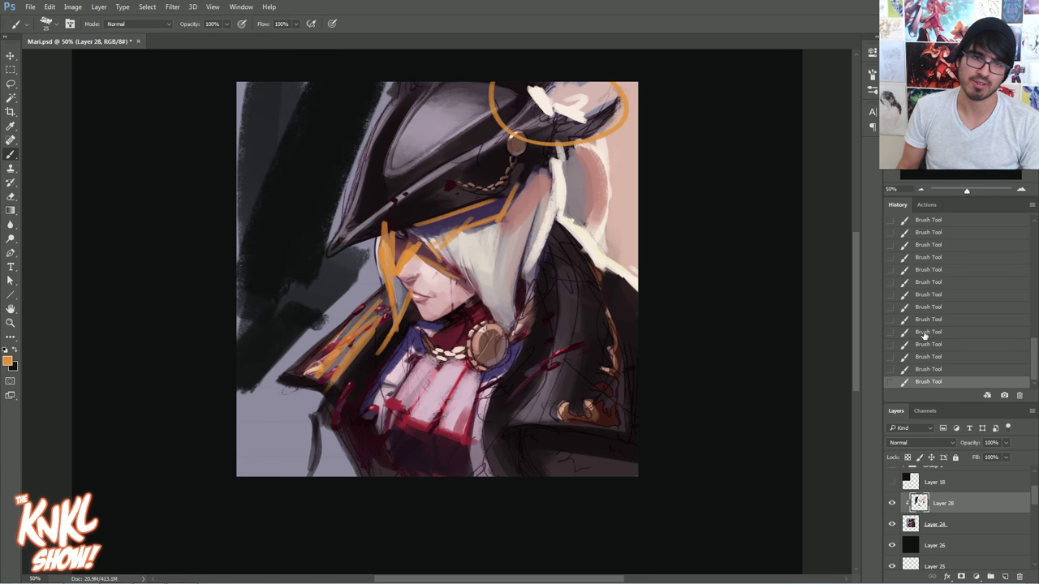
left_click(946, 269)
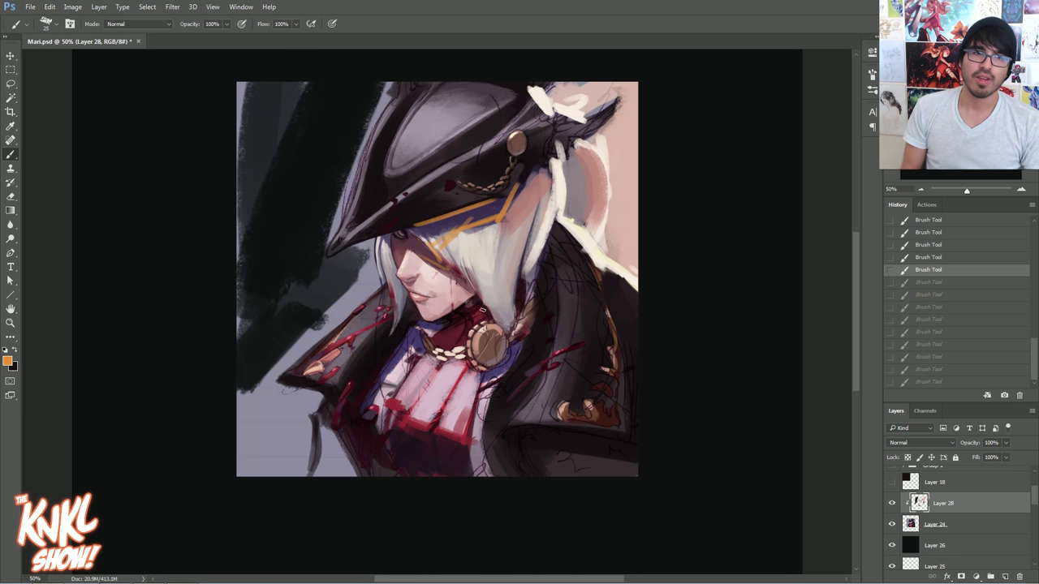
key("ctrl+alt+z")
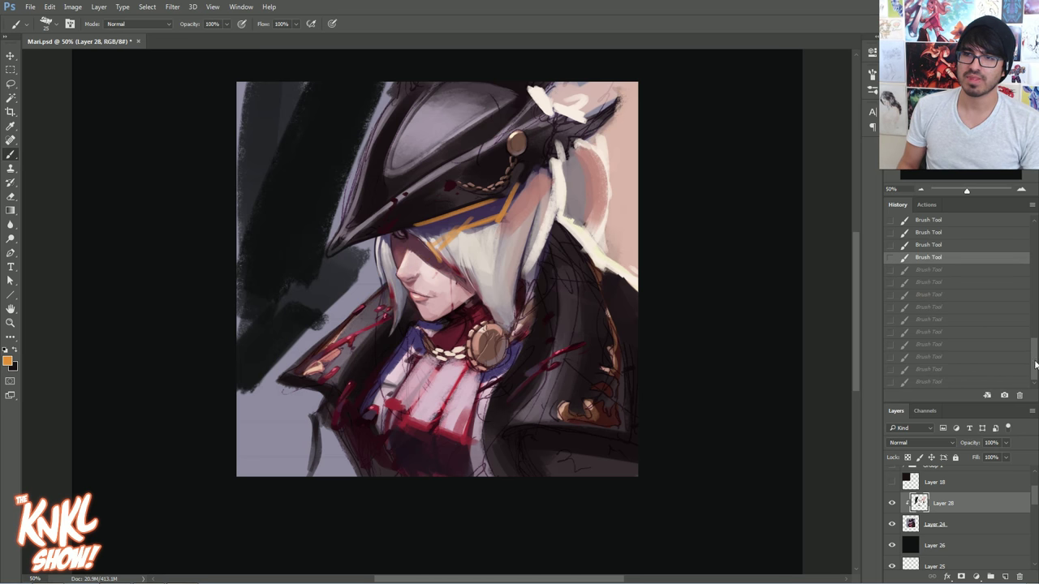
key("ctrl+alt+z")
key("ctrl+alt+z")
Sample near-black #22181d from the coat and paint over the blood and gold details on the collar and lapel
key("ctrl+minus")
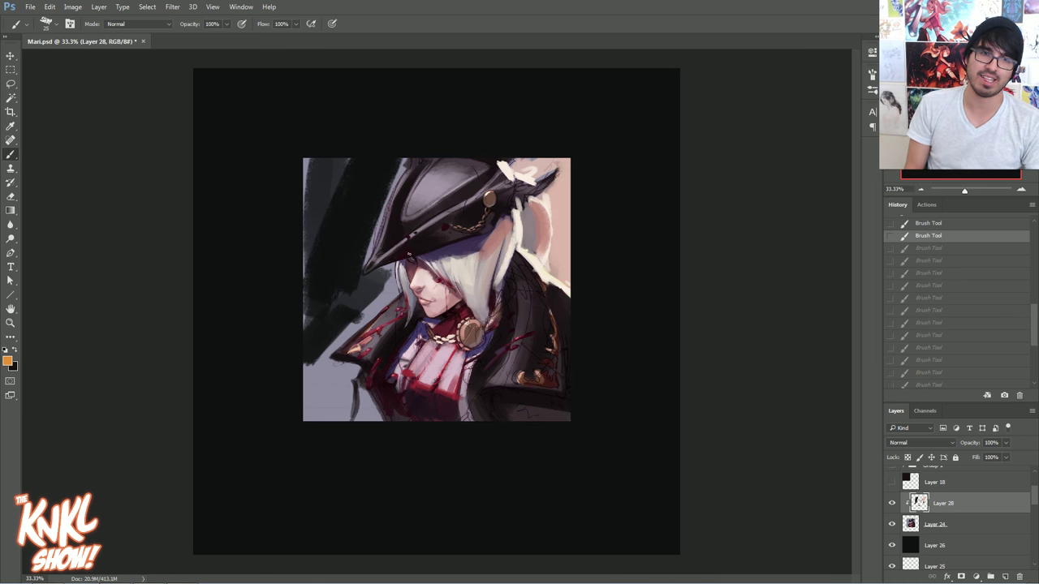
left_click(446, 290, "alt")
left_click(455, 319, "alt")
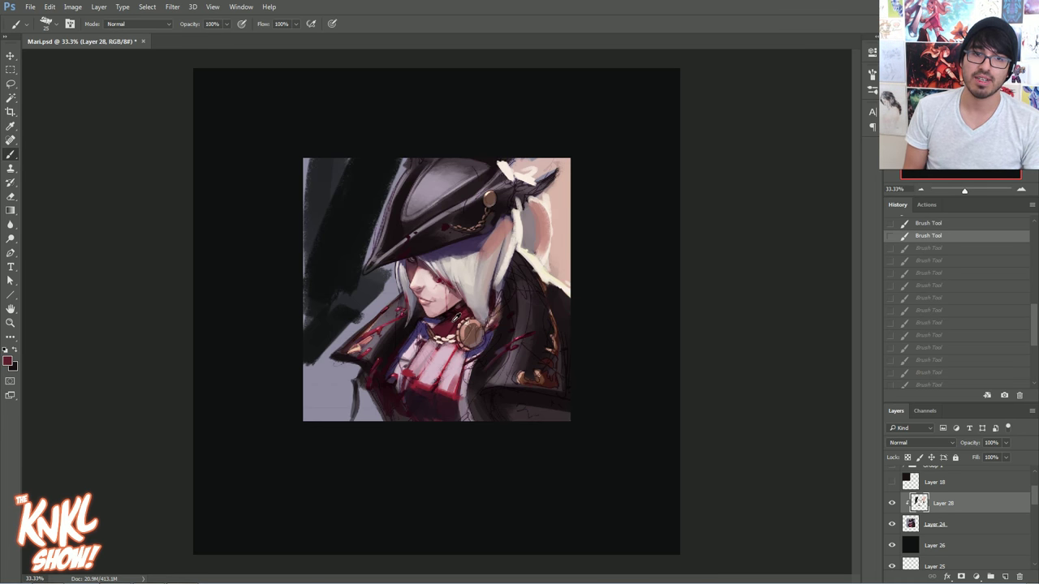
left_click(393, 329, "alt")
key("bracketright")
mouse_move(371, 351)
left_mouse_down()
mouse_move(394, 327)
mouse_move(370, 326)
mouse_move(407, 305)
left_mouse_up()
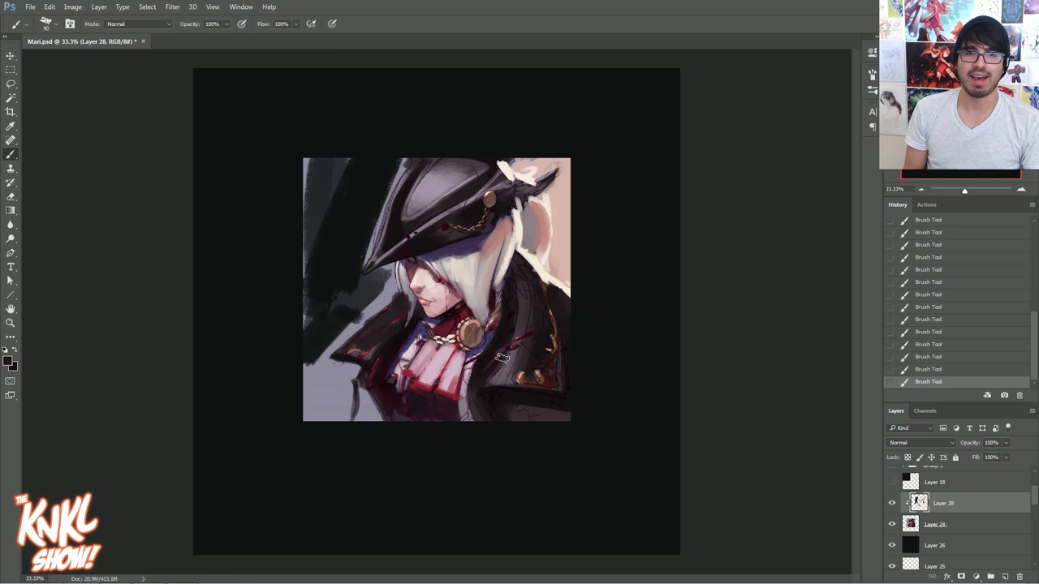
mouse_move(512, 370)
left_mouse_down()
mouse_move(522, 374)
mouse_move(492, 375)
mouse_move(532, 358)
left_mouse_up()
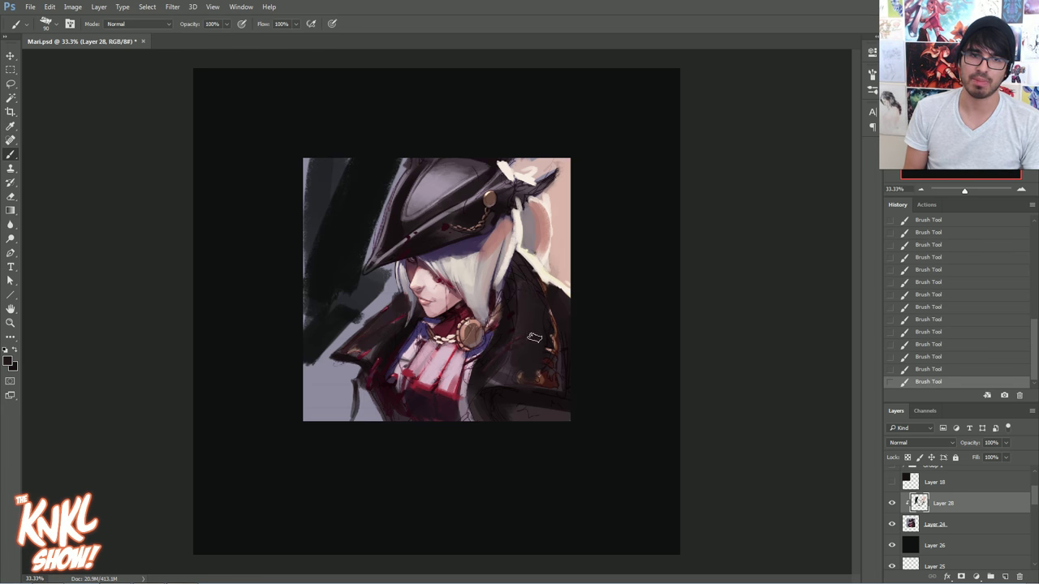
Choose a desaturated grey-green and paint it over the hat's crown
left_click(9, 363)
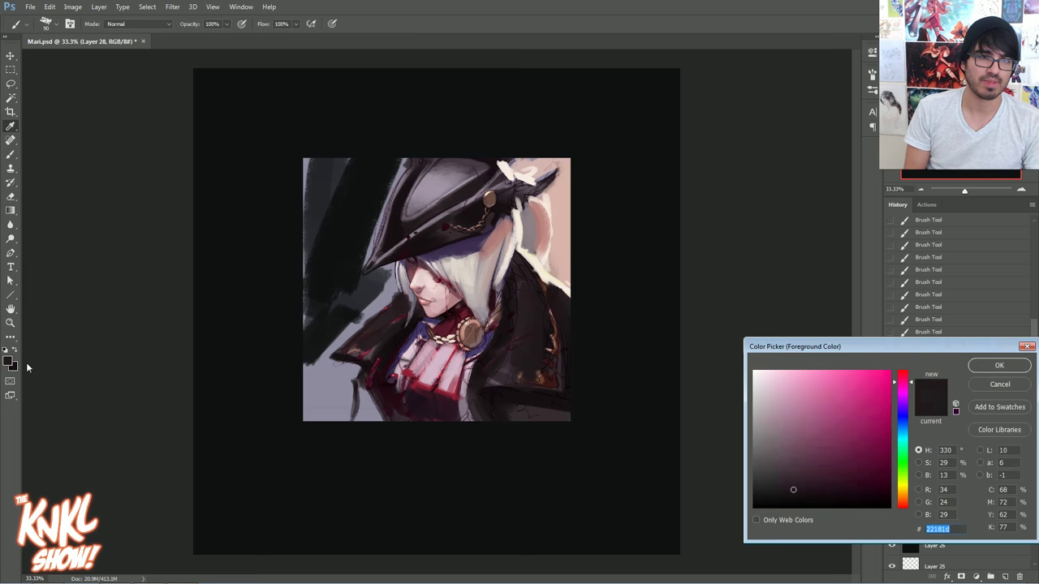
left_click(760, 411)
left_click_drag(895, 408, 901, 468)
left_click_drag(769, 395, 774, 391)
left_click(976, 372)
mouse_move(443, 186)
left_mouse_down()
mouse_move(462, 162)
mouse_move(429, 196)
mouse_move(441, 174)
mouse_move(430, 177)
mouse_move(477, 153)
mouse_move(430, 203)
left_mouse_up()
left_click_drag(479, 162, 465, 163)
Reduce the brush size and paint light edges along the hat's folded brim down to its front tip
key("bracketleft")
key("bracketleft")
key("bracketleft")
key("bracketleft")
key("bracketleft")
key("bracketleft")
key("bracketleft")
key("bracketleft")
key("bracketleft")
left_click_drag(404, 219, 408, 195)
key("bracketleft")
mouse_move(401, 243)
left_mouse_down()
mouse_move(475, 203)
mouse_move(379, 259)
left_mouse_up()
mouse_move(373, 265)
left_mouse_down()
mouse_move(446, 167)
mouse_move(407, 175)
left_mouse_up()
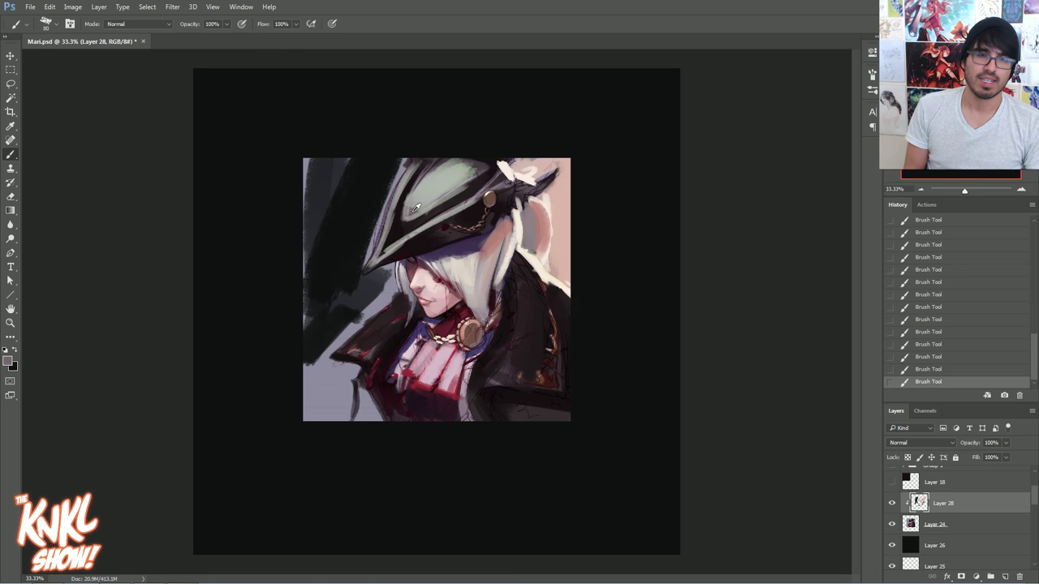
Try a lavender-grey Pencil stroke on Layer 1 over the dark mark in the background beside the coat
key("alt+comma")
key("alt+bracketright")
key("alt+bracketright")
key("alt+bracketright")
key("alt+bracketright")
key("alt+bracketright")
key("alt+bracketright")
key("alt+bracketright")
key("alt+bracketright")
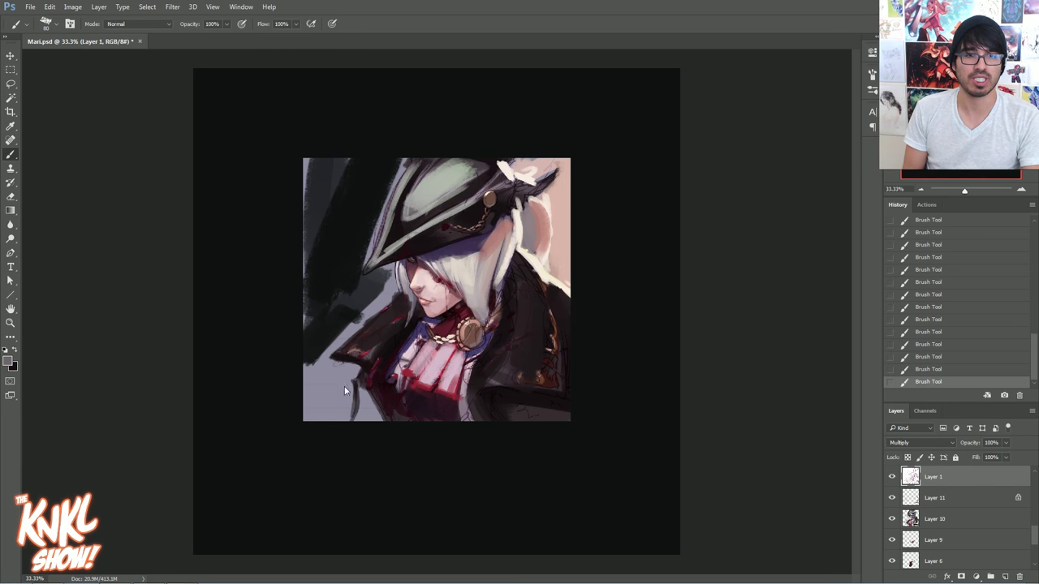
left_click(11, 154, "alt")
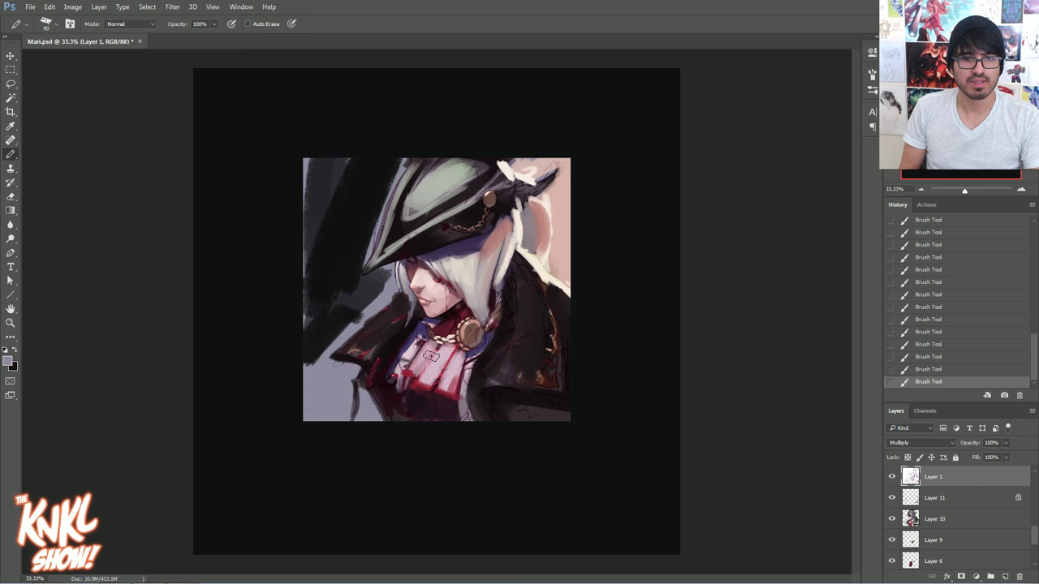
left_click_drag(334, 398, 355, 401)
key("Tab")
key("Tab")
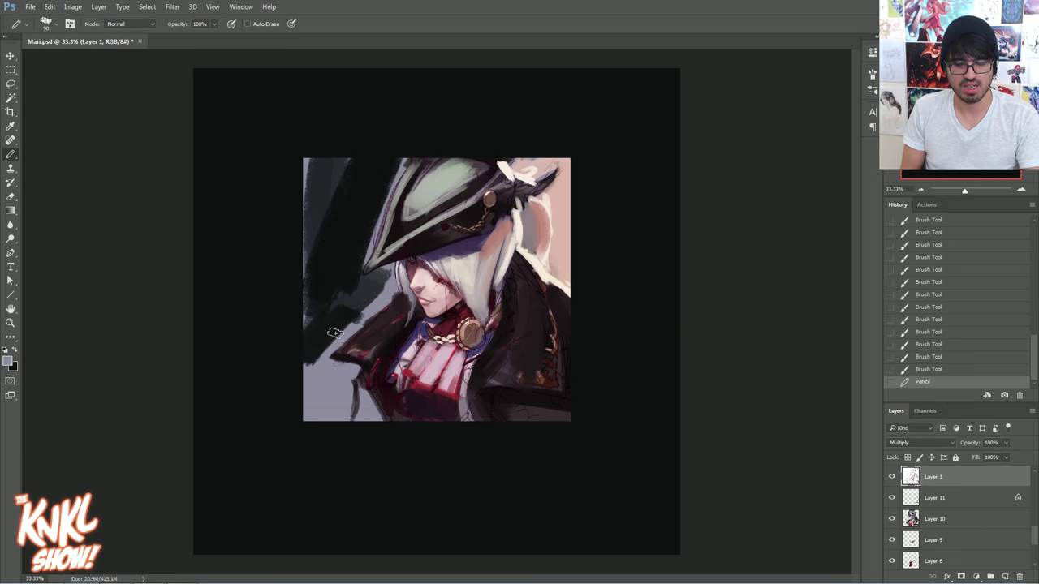
Return to the Brush tool and try a size 100 stroke on Layer 1 over the pale background
left_click(1021, 189)
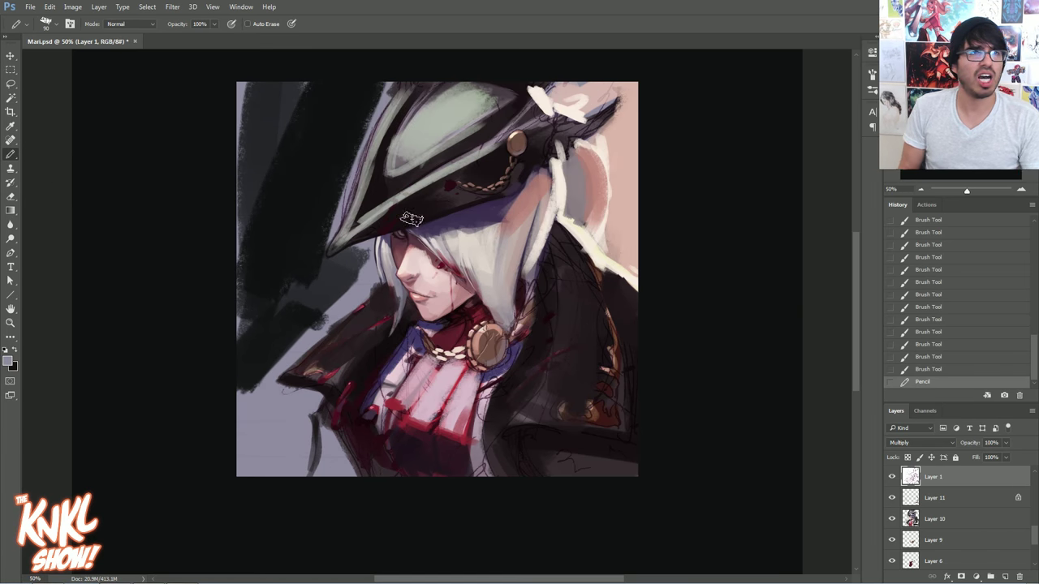
right_click(11, 156)
left_click(55, 155)
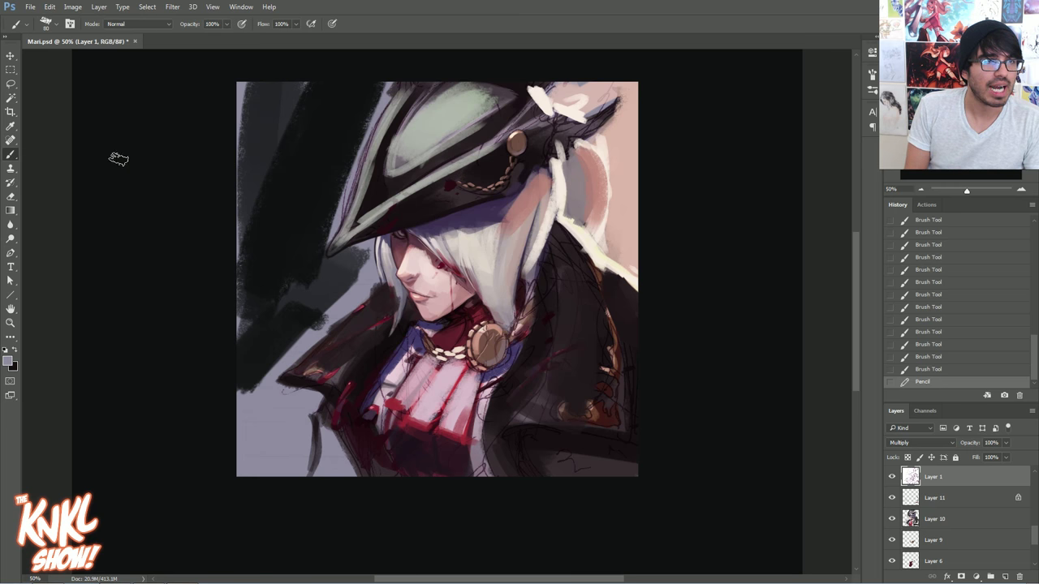
key("bracketright")
key("bracketright")
left_click_drag(271, 449, 287, 447)
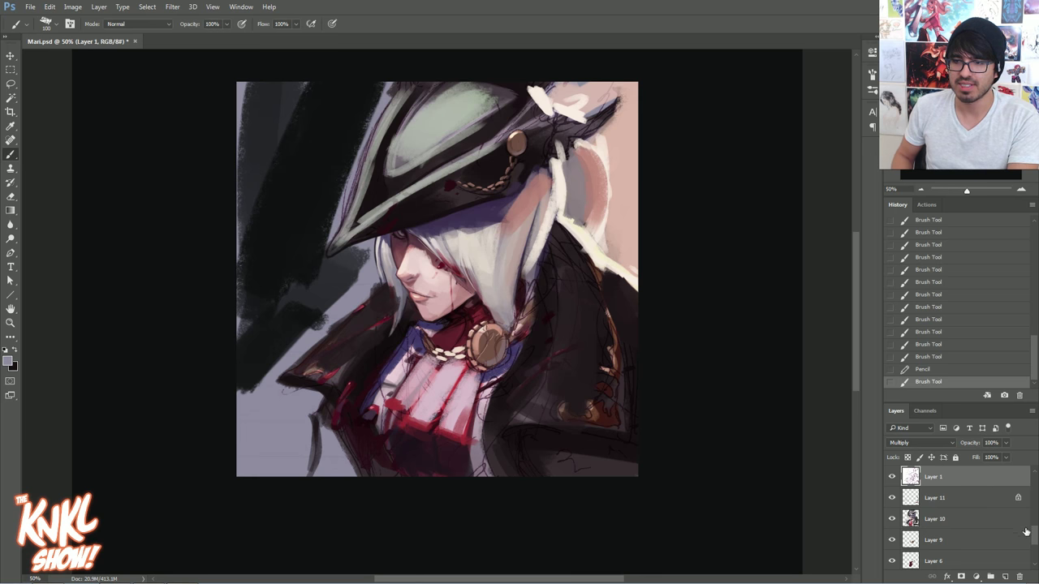
Select Layer 28 and cover the lavender background beside the coat with sampled dark greys using a size 150 brush
left_click_drag(1026, 532, 1003, 480)
left_click(940, 563)
scroll(942, 536, "down", 2)
key("bracketright")
key("bracketright")
left_click_drag(258, 379, 249, 447)
mouse_move(275, 399)
left_mouse_down()
mouse_move(294, 318)
mouse_move(362, 276)
left_mouse_up()
left_click(332, 278, "alt")
left_click(365, 266, "alt")
mouse_move(292, 397)
left_mouse_down()
mouse_move(268, 430)
mouse_move(292, 438)
mouse_move(260, 438)
mouse_move(268, 446)
mouse_move(305, 414)
mouse_move(318, 454)
mouse_move(266, 396)
mouse_move(292, 357)
mouse_move(244, 459)
mouse_move(316, 434)
left_mouse_up()
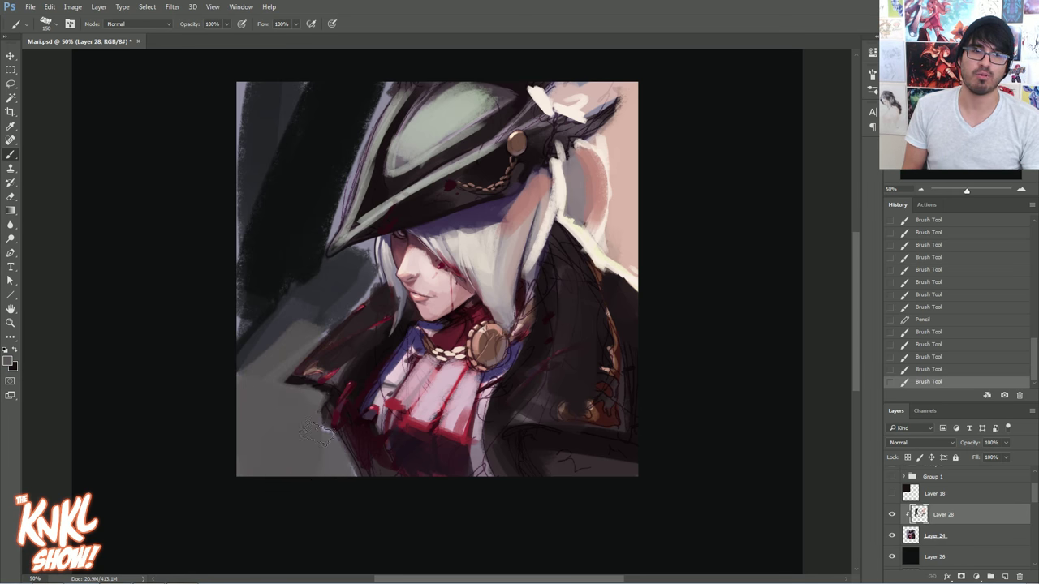
Extend the grey background up along the hat's front edge and in between the hat and collar
mouse_move(335, 295)
left_mouse_down()
mouse_move(363, 270)
mouse_move(360, 258)
left_mouse_up()
mouse_move(336, 228)
left_mouse_down()
mouse_move(325, 250)
mouse_move(384, 70)
mouse_move(322, 196)
left_mouse_up()
mouse_move(339, 292)
left_mouse_down()
mouse_move(365, 260)
mouse_move(418, 273)
mouse_move(389, 306)
mouse_move(396, 263)
mouse_move(393, 288)
left_mouse_up()
Sample near-black from the collar and refine the edge around the front hair strands with a size 60 brush
left_click(381, 300, "alt")
key("bracketleft")
key("bracketleft")
key("bracketleft")
key("bracketleft")
key("bracketleft")
mouse_move(385, 249)
left_mouse_down()
mouse_move(396, 296)
mouse_move(385, 318)
left_mouse_up()
key("ctrl+minus")
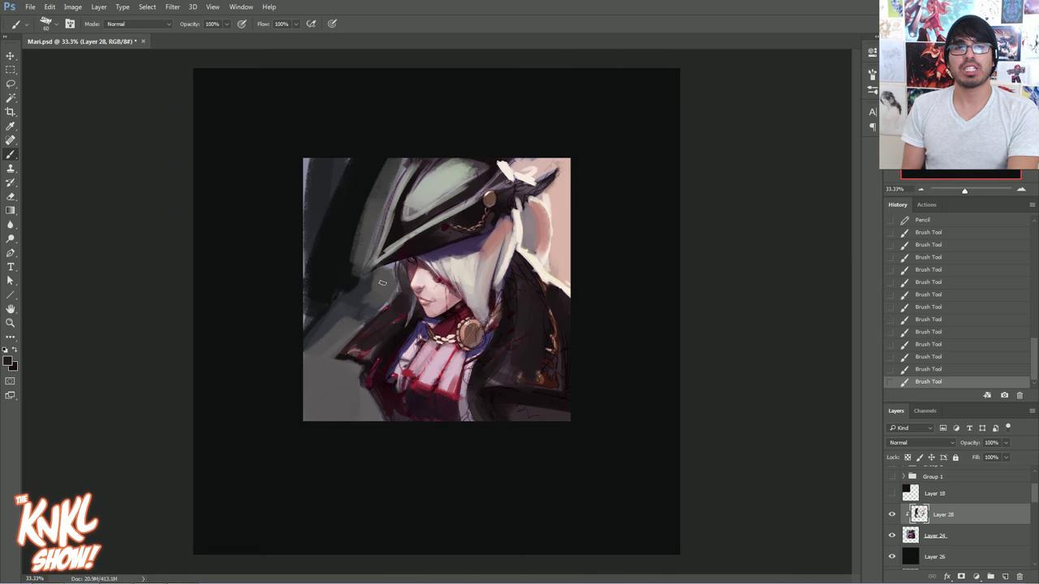